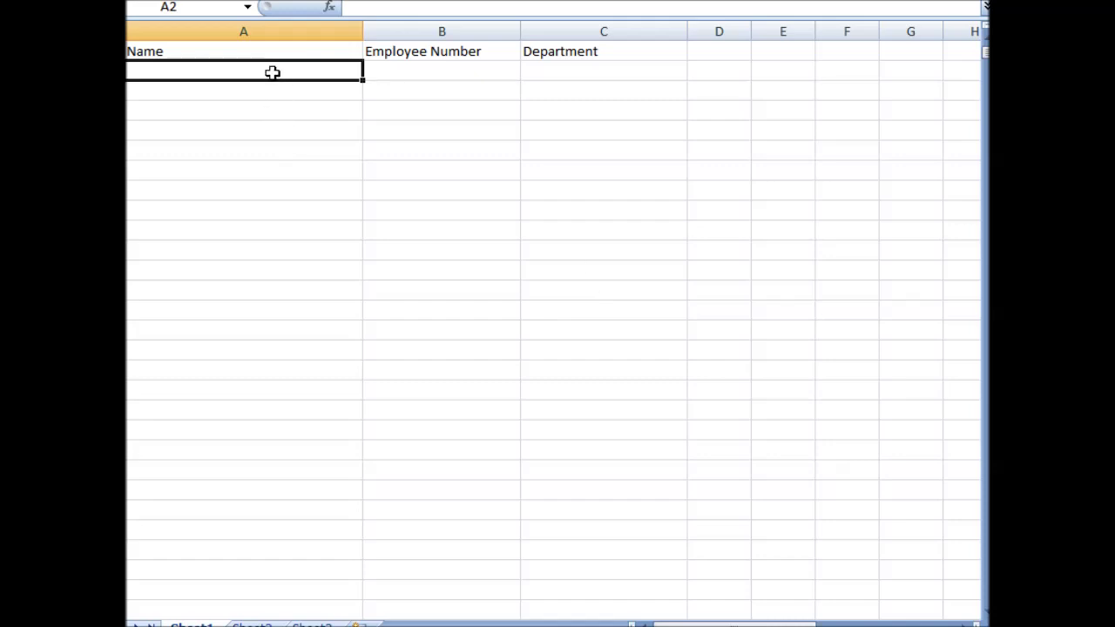
# - Enter =RAND()*10 in A2 and recalculate with F9 to see new random values
pyautogui.write('=')
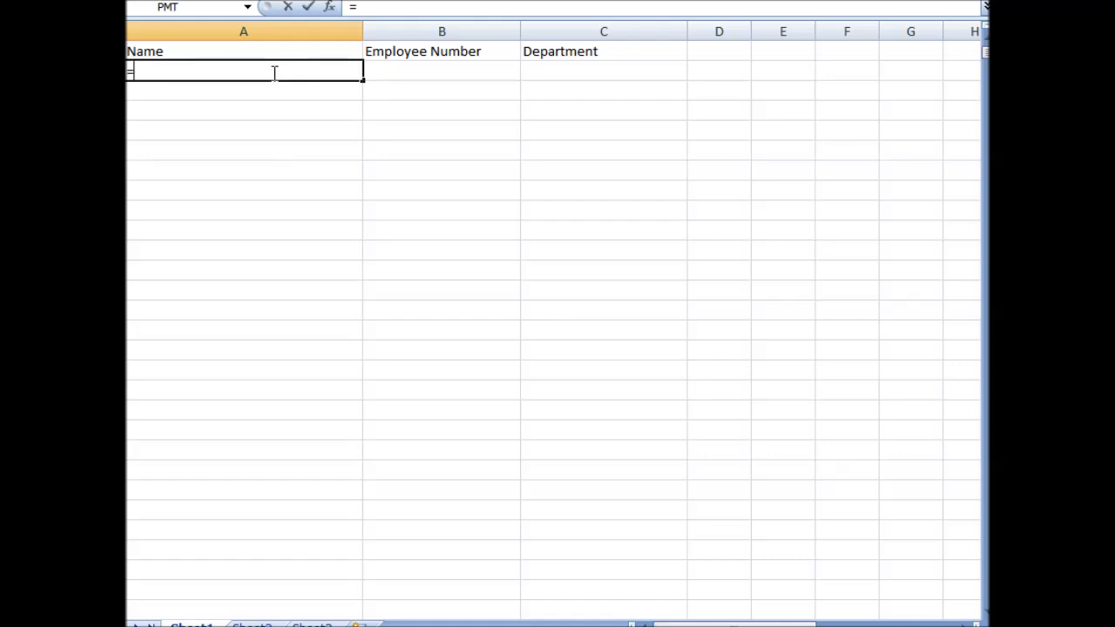
pyautogui.write('rand')
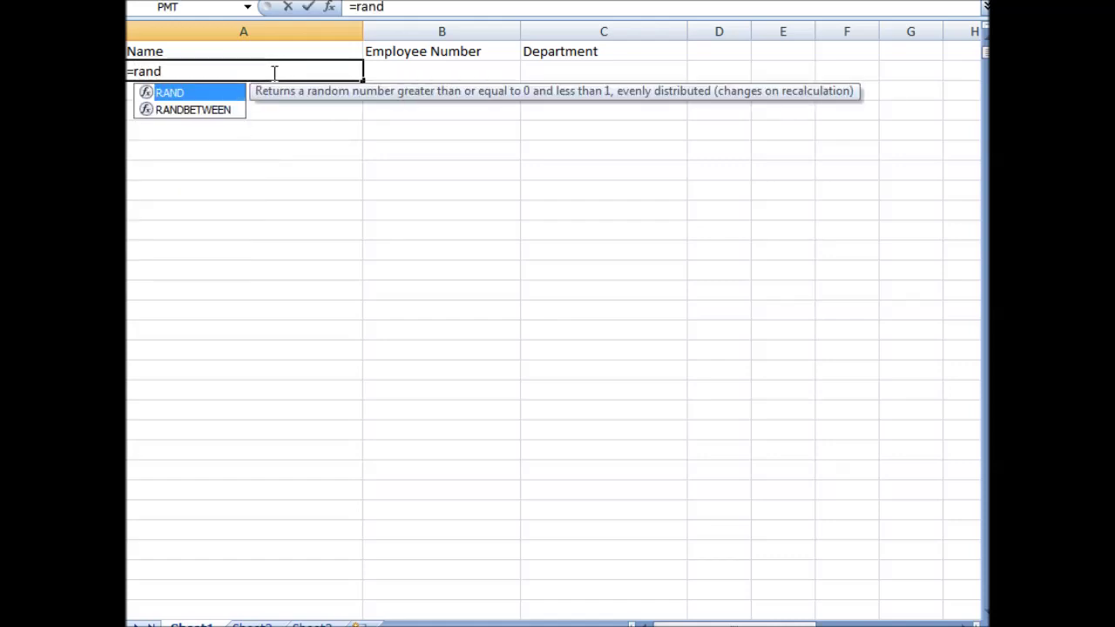
pyautogui.write('()')
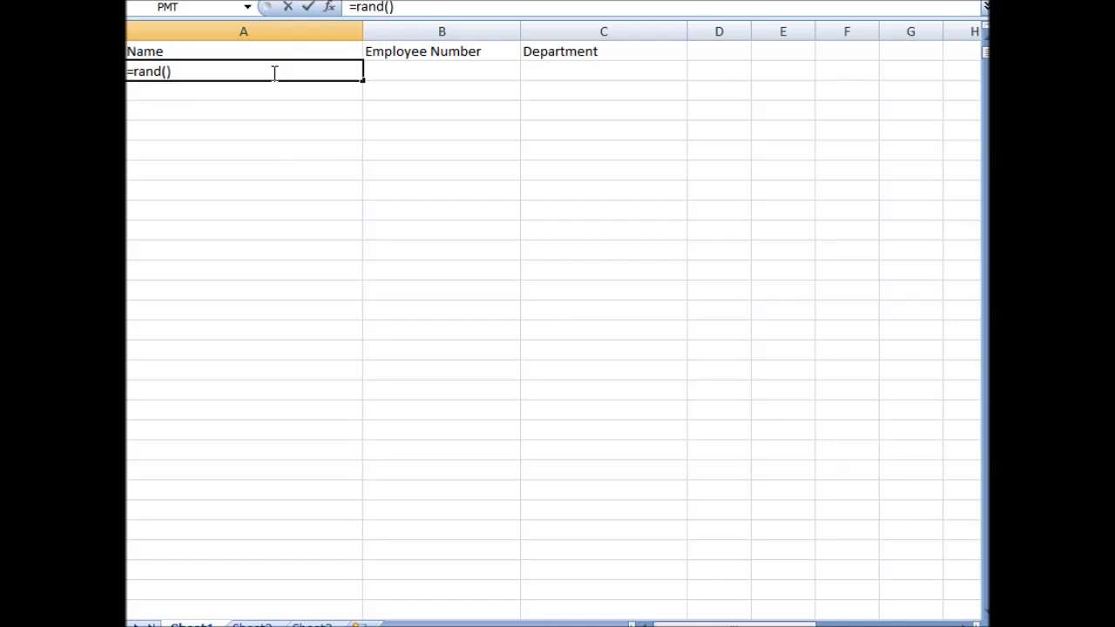
pyautogui.write('*10')
pyautogui.press('Return')
pyautogui.click(442, 150)
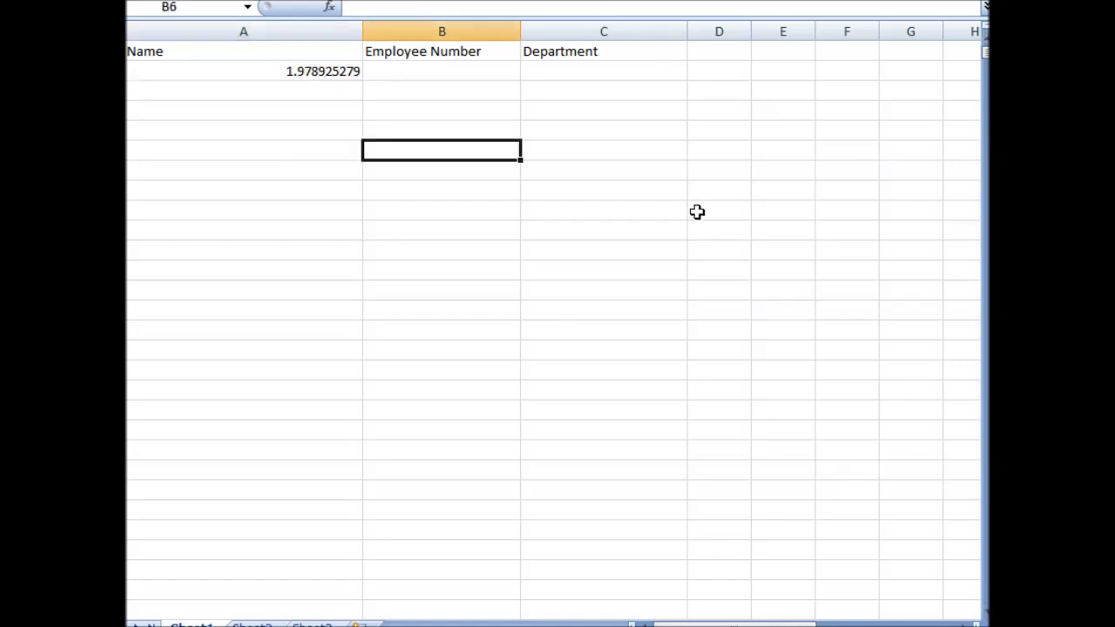
pyautogui.press('F9')
pyautogui.press('F9')
pyautogui.press('F9')
pyautogui.press('F9')
pyautogui.press('F9')
pyautogui.press('F9')
pyautogui.press('F9')
pyautogui.press('F9')
pyautogui.press('F9')
pyautogui.press('F9')
pyautogui.press('F9')
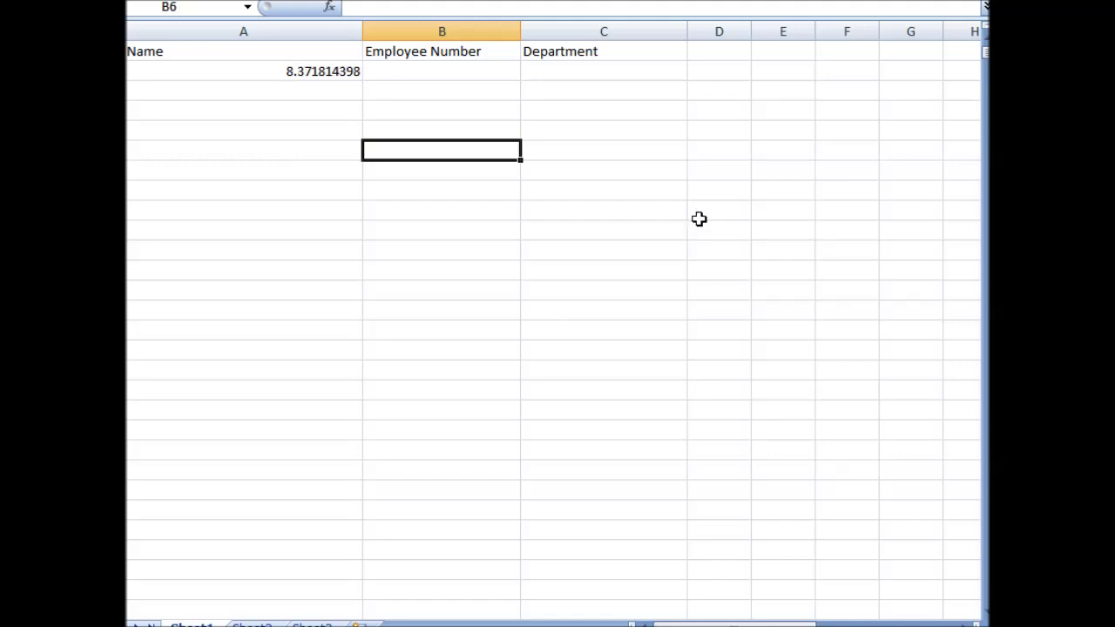
# - Fill the =RAND()*10 formula from A2 down to row 27, then reselect A2 for editing
pyautogui.click(345, 113)
pyautogui.click(352, 74)
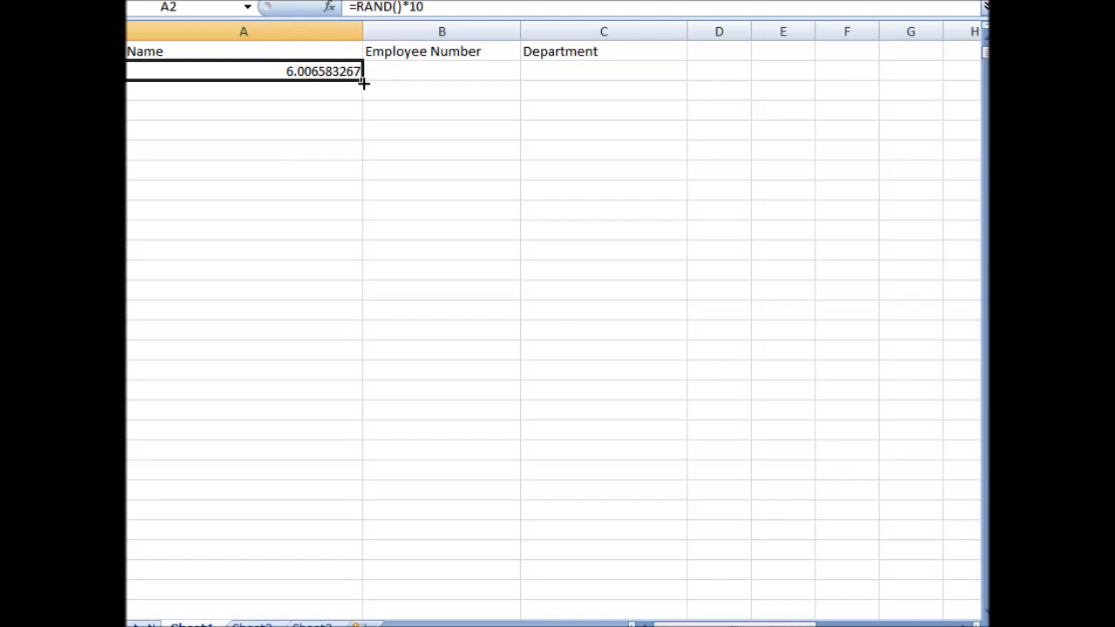
pyautogui.moveTo(365, 80); pyautogui.dragTo(326, 575)
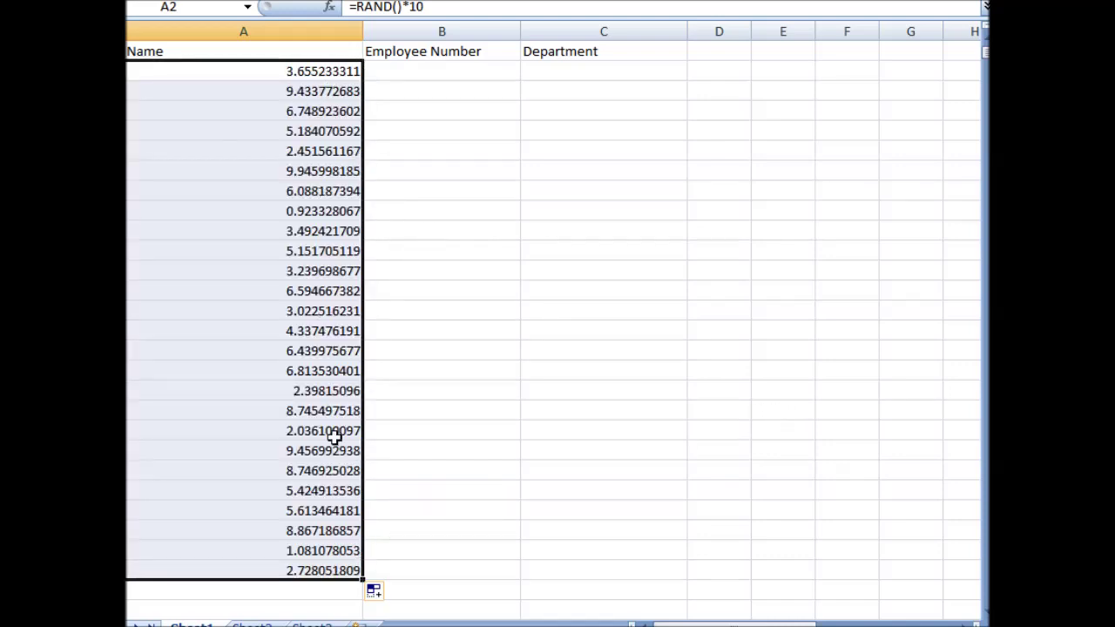
pyautogui.click(299, 70)
pyautogui.click(359, 7)
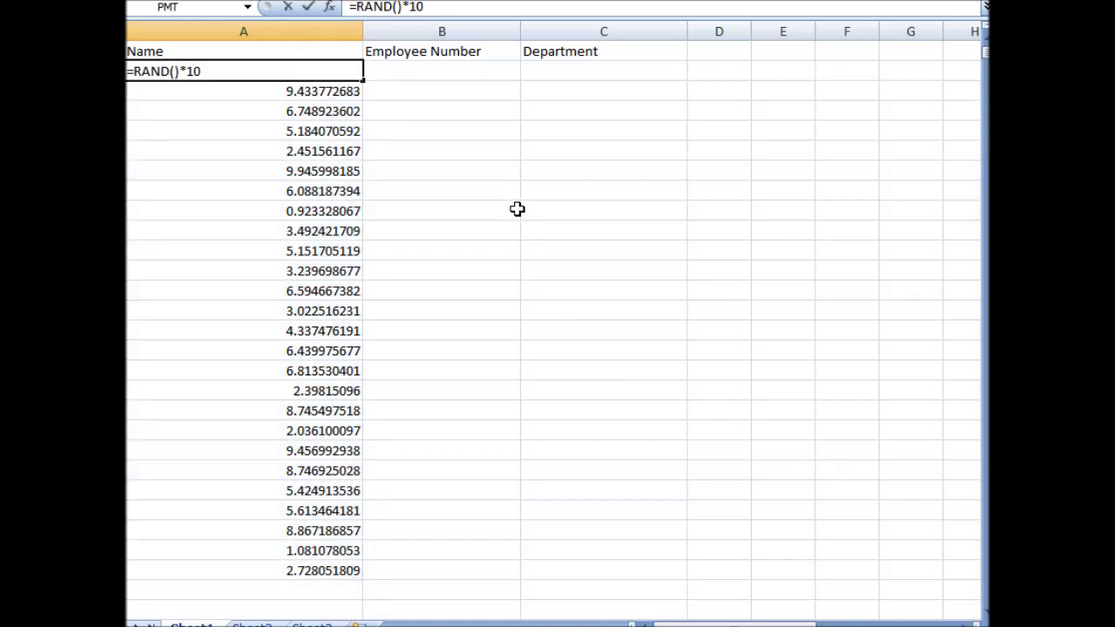
# - Wrap A2 in ROUNDUP(...,0) for whole numbers, test-fill to row 27, then undo the fill
pyautogui.write('round')
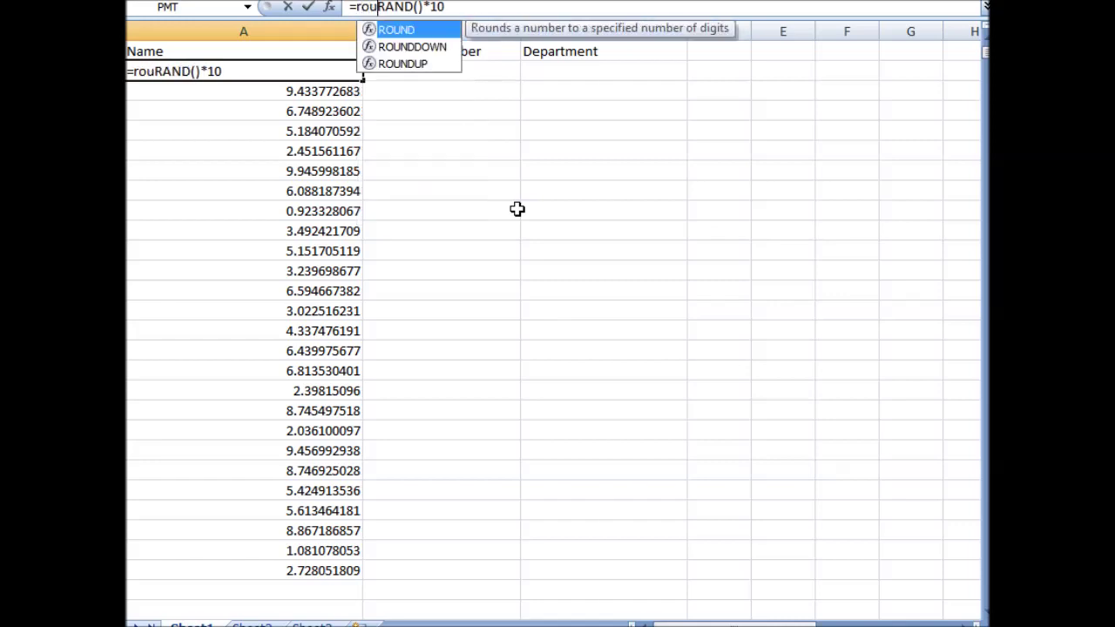
pyautogui.write('up(')
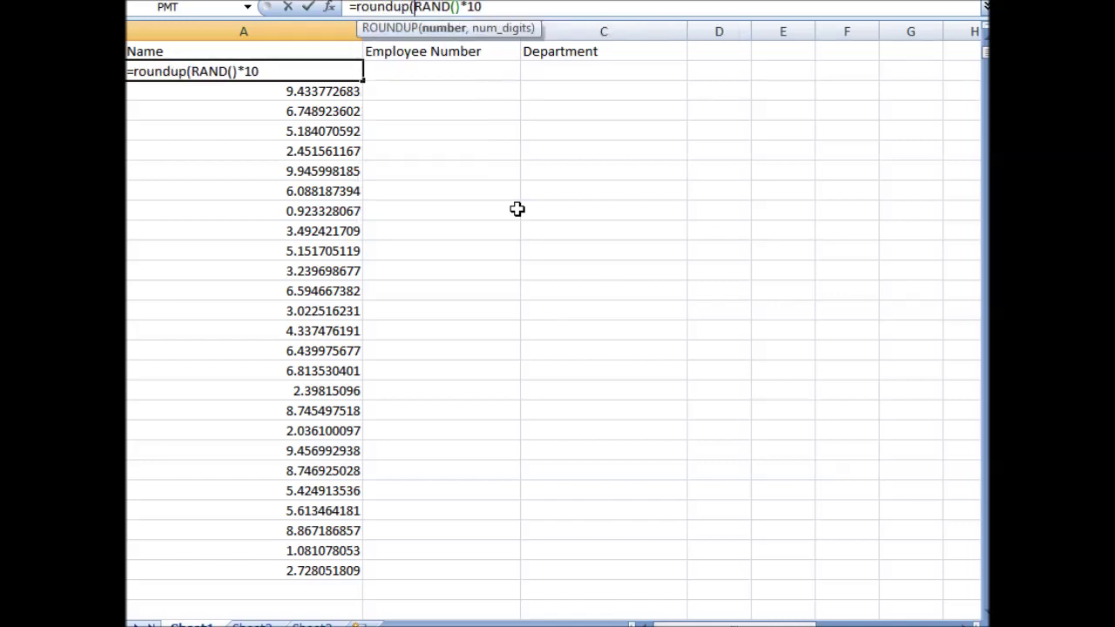
pyautogui.write(',0')
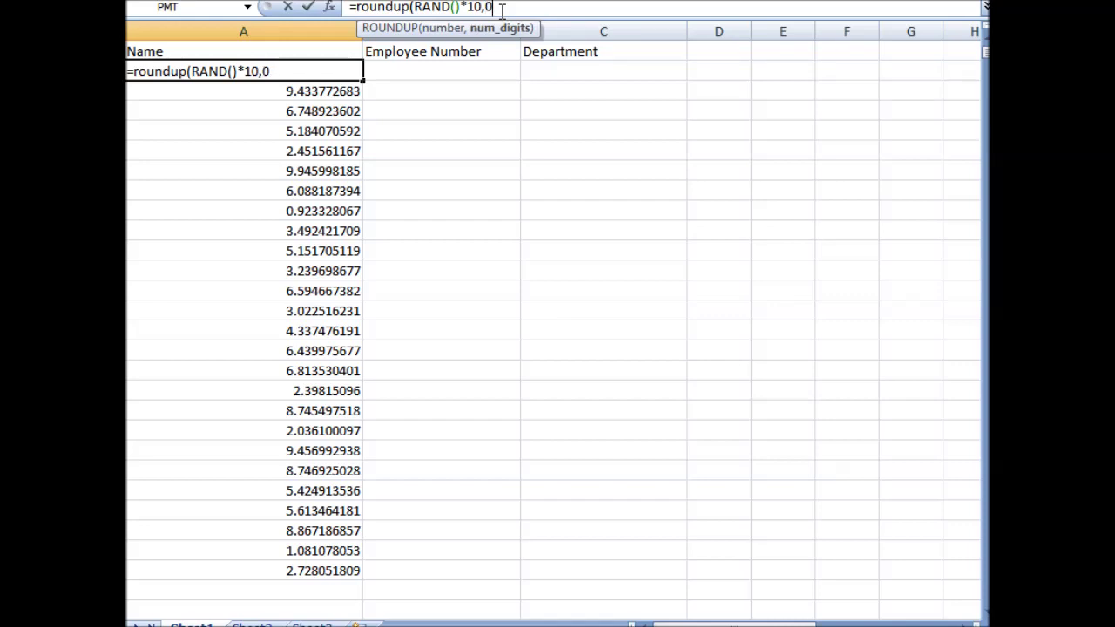
pyautogui.press('Return')
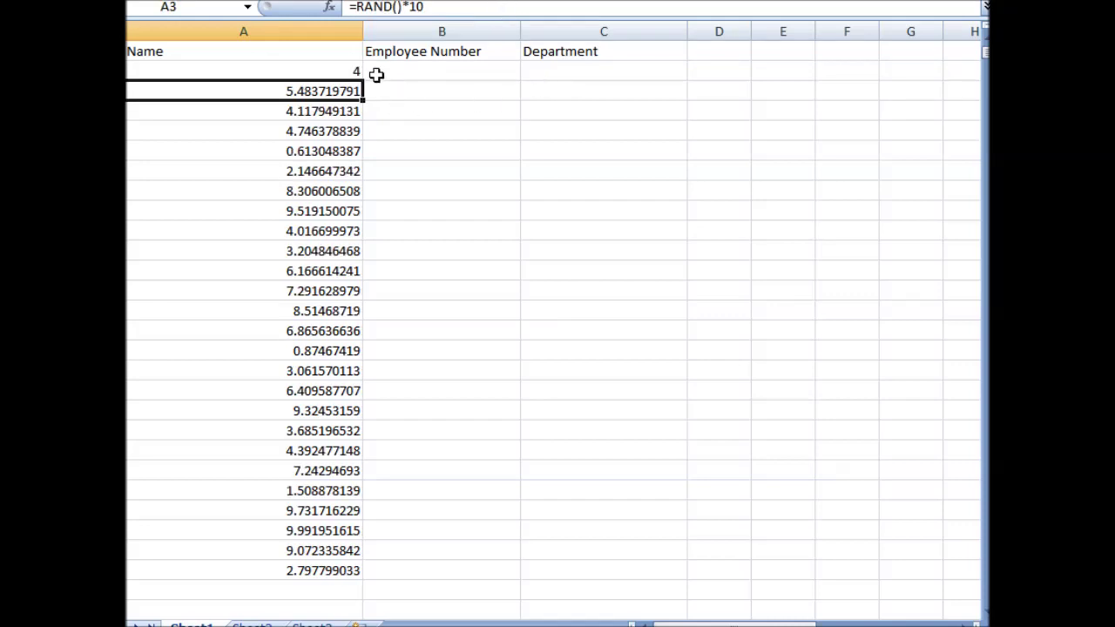
pyautogui.click(330, 69)
pyautogui.moveTo(362, 80); pyautogui.dragTo(346, 565)
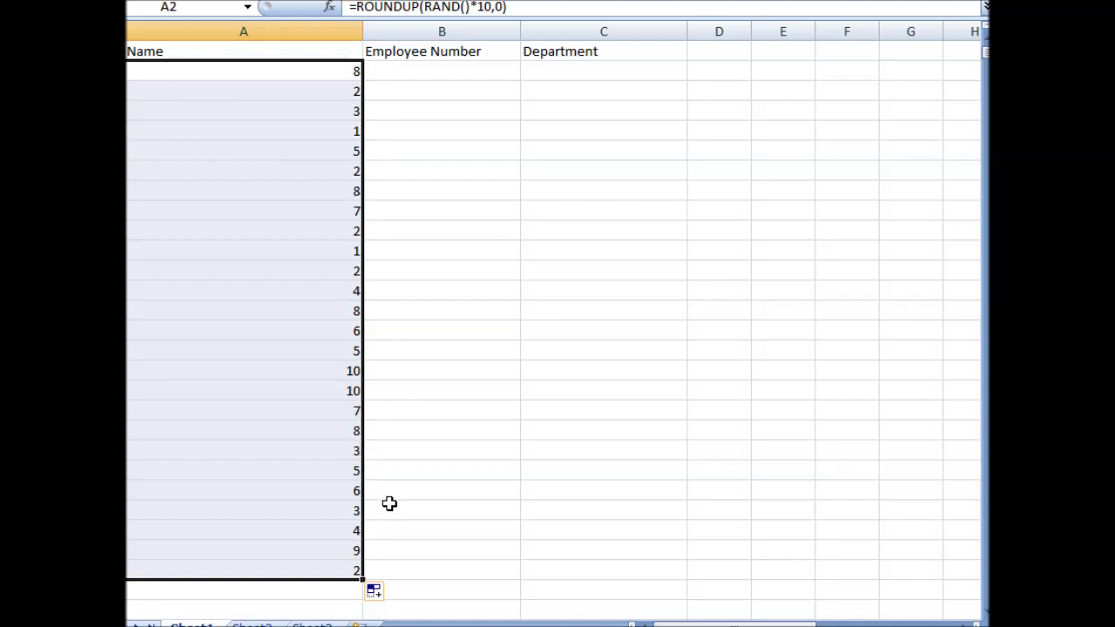
pyautogui.press('F9')
pyautogui.press('F9')
pyautogui.press('F9')
pyautogui.press('F9')
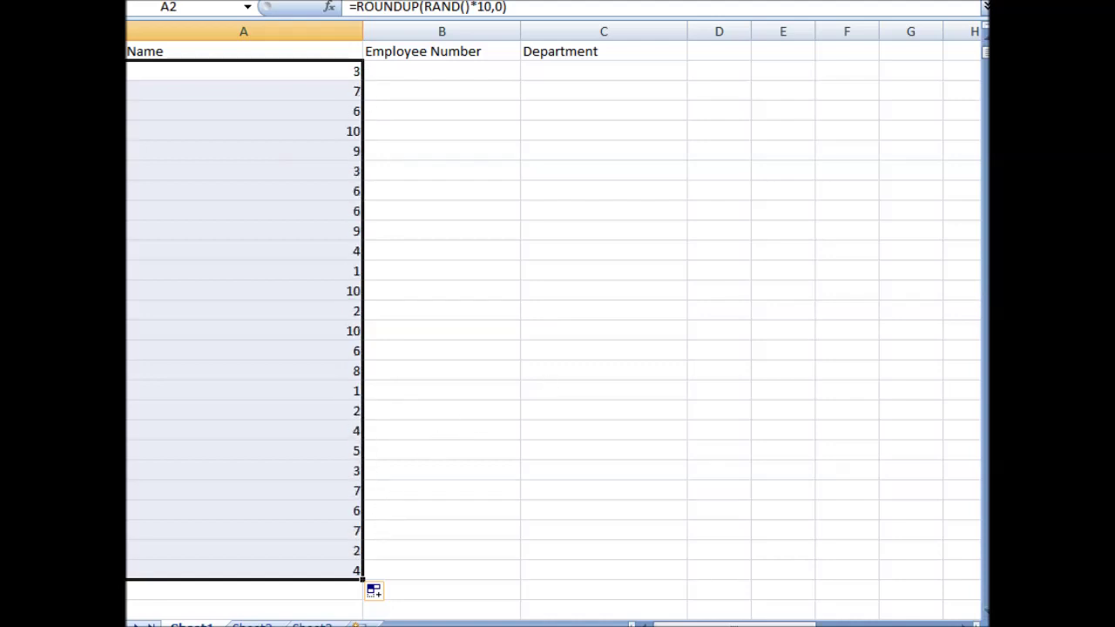
pyautogui.hotkey('ctrl', 'z')
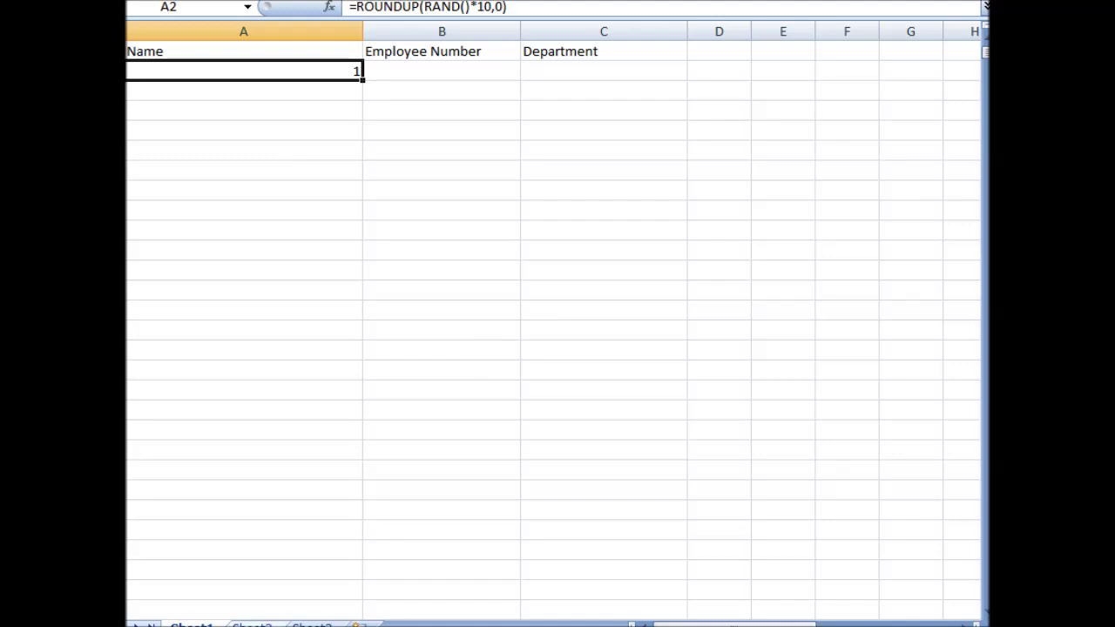
# - Start an INDEX formula in A2 using the absolute range Sheet2!$A$2:$A$210
pyautogui.click(266, 624)
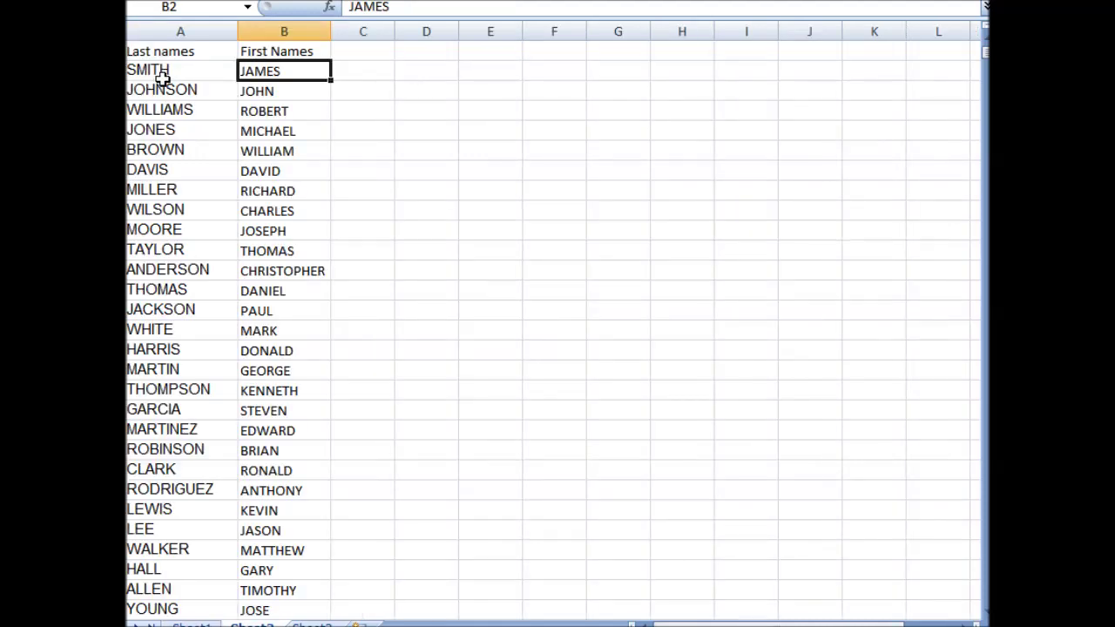
pyautogui.click(191, 624)
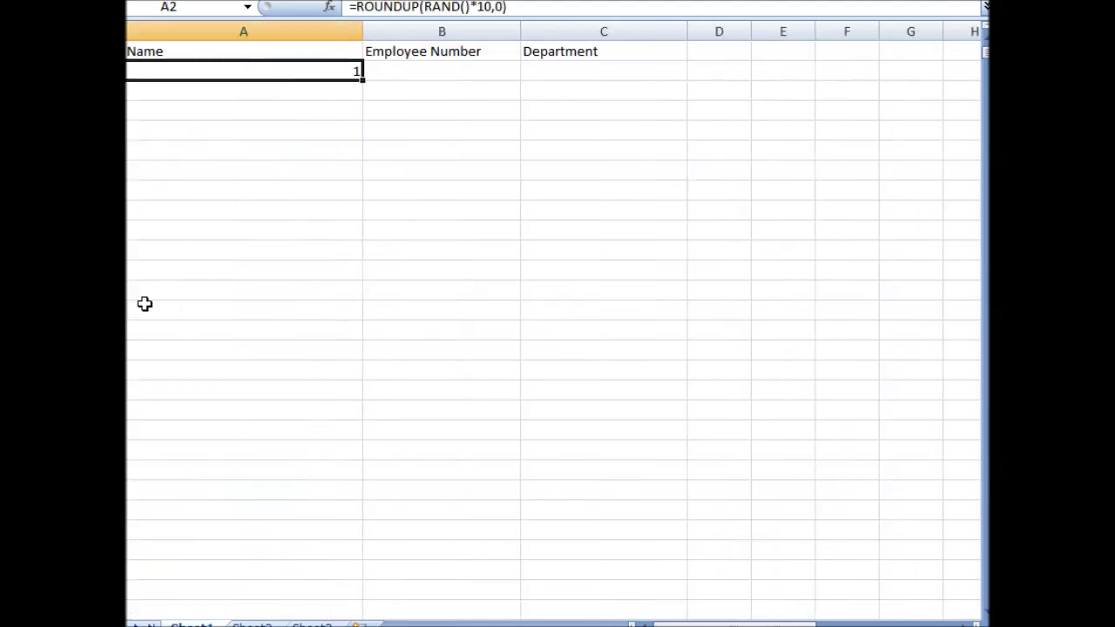
pyautogui.click(356, 7)
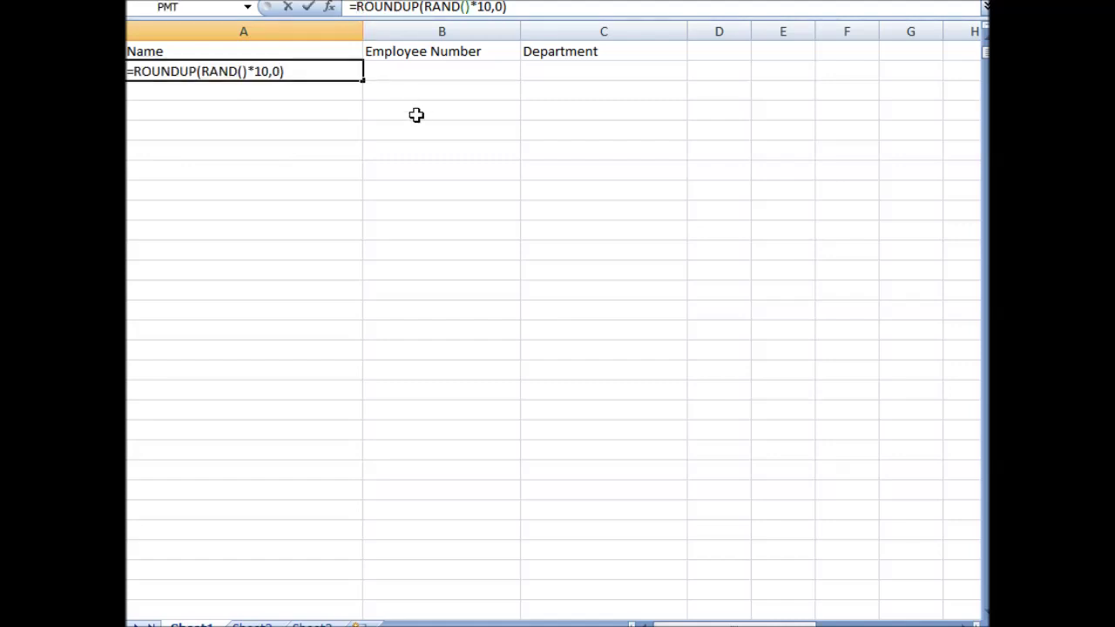
pyautogui.write('index(')
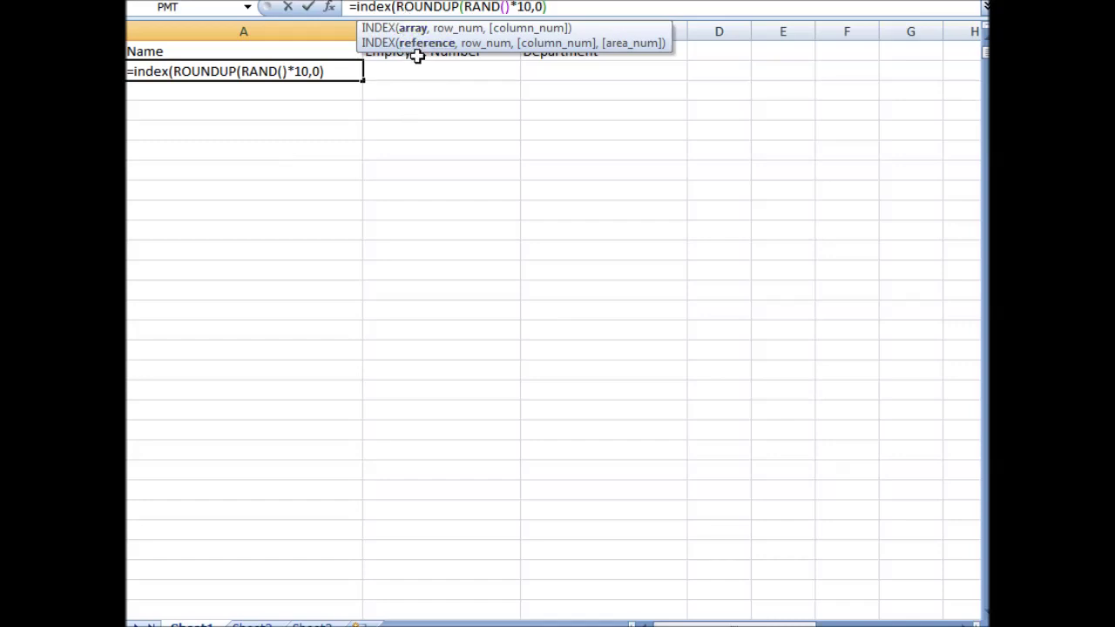
pyautogui.click(251, 625)
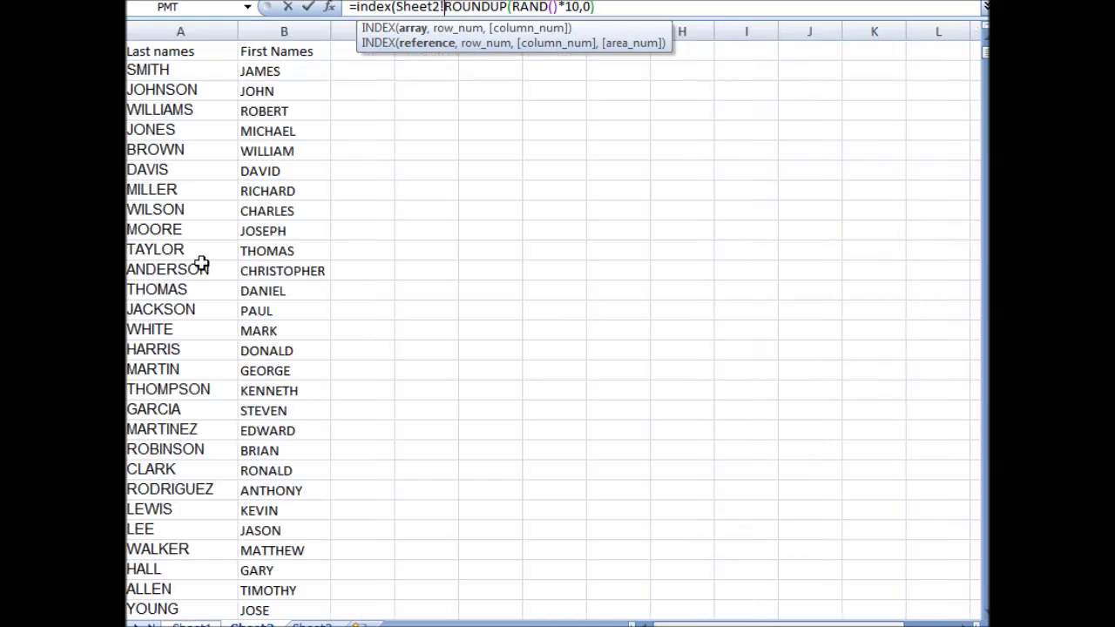
pyautogui.click(178, 70)
pyautogui.hotkey('ctrl', 'shift', 'Down')
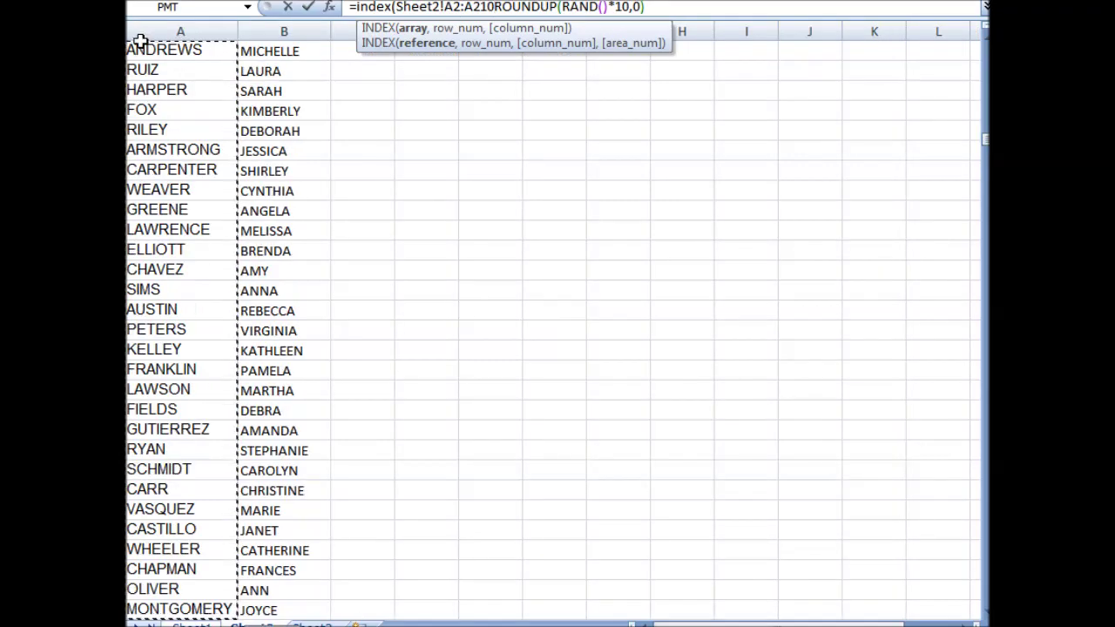
pyautogui.press('F4')
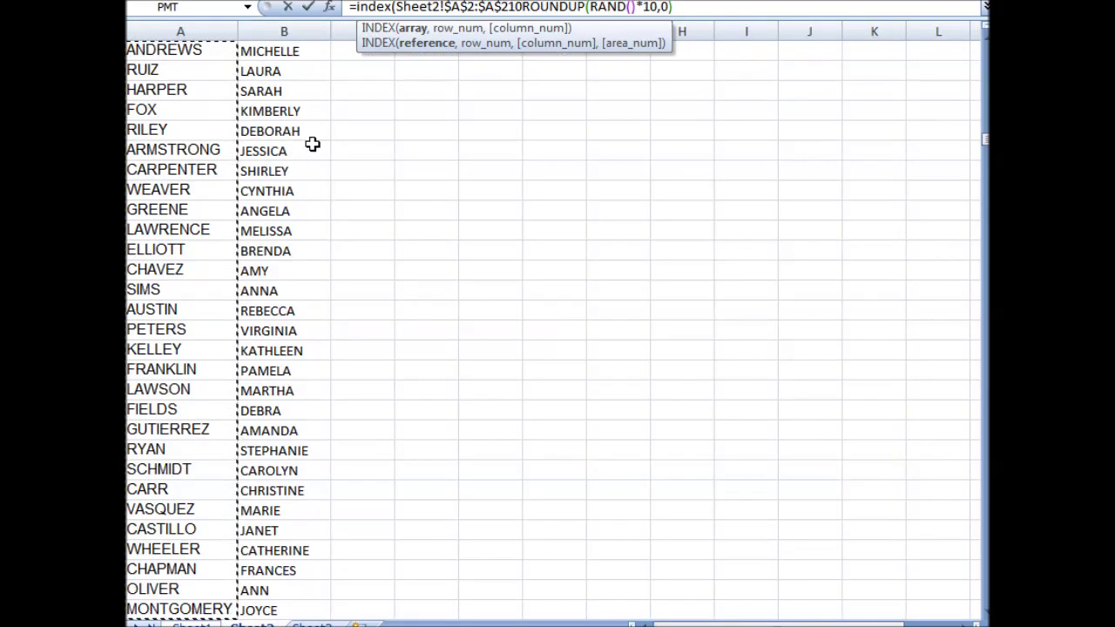
# - Close INDEX around ROUNDUP(RAND()*10,0) as the row argument and commit A2
pyautogui.write(',')
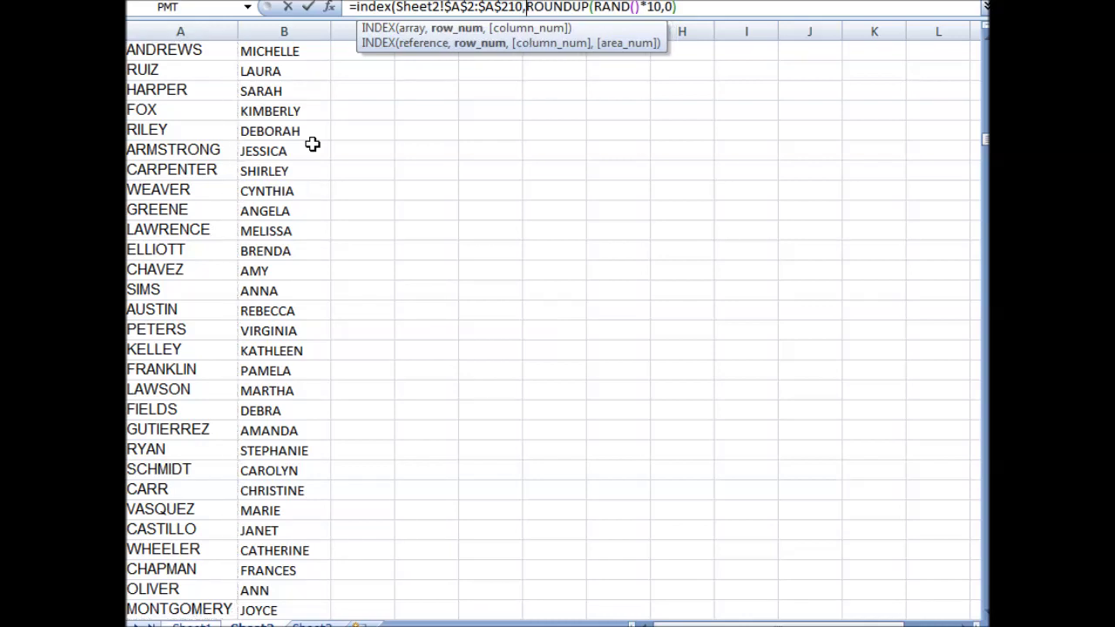
pyautogui.click(196, 624)
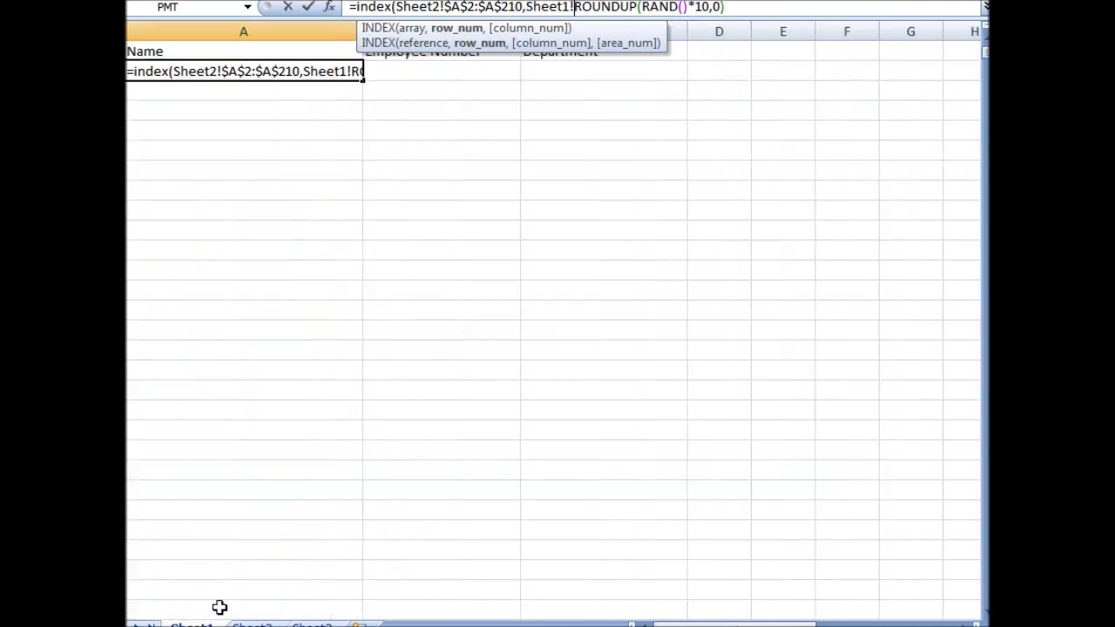
pyautogui.press('BackSpace')
pyautogui.press('BackSpace')
pyautogui.press('BackSpace')
pyautogui.press('BackSpace')
pyautogui.press('BackSpace')
pyautogui.press('BackSpace')
pyautogui.press('BackSpace')
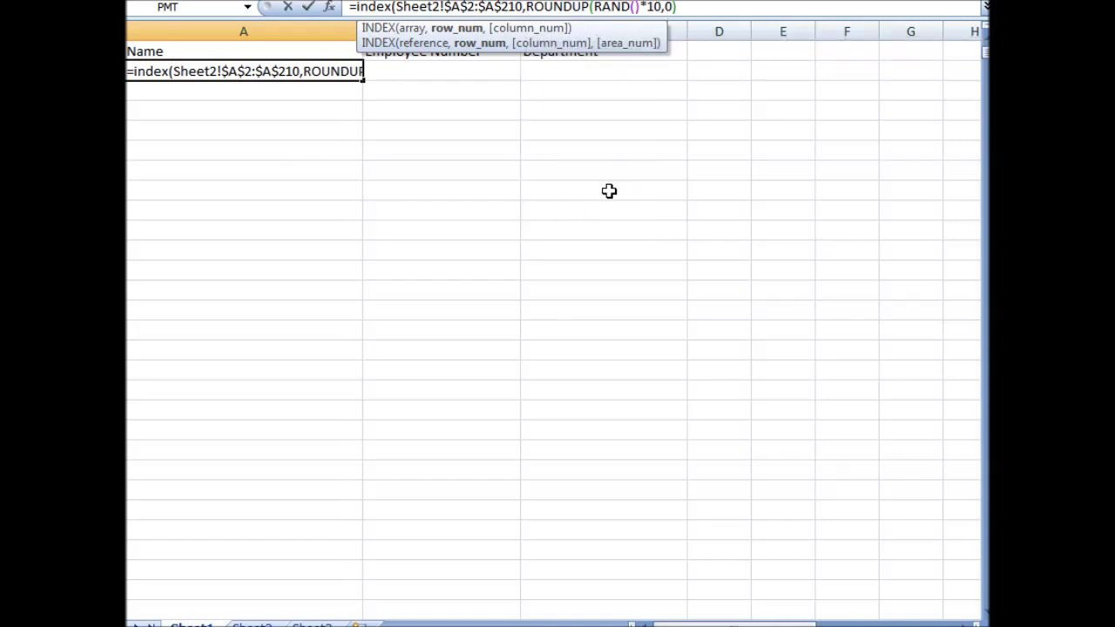
pyautogui.write(',')
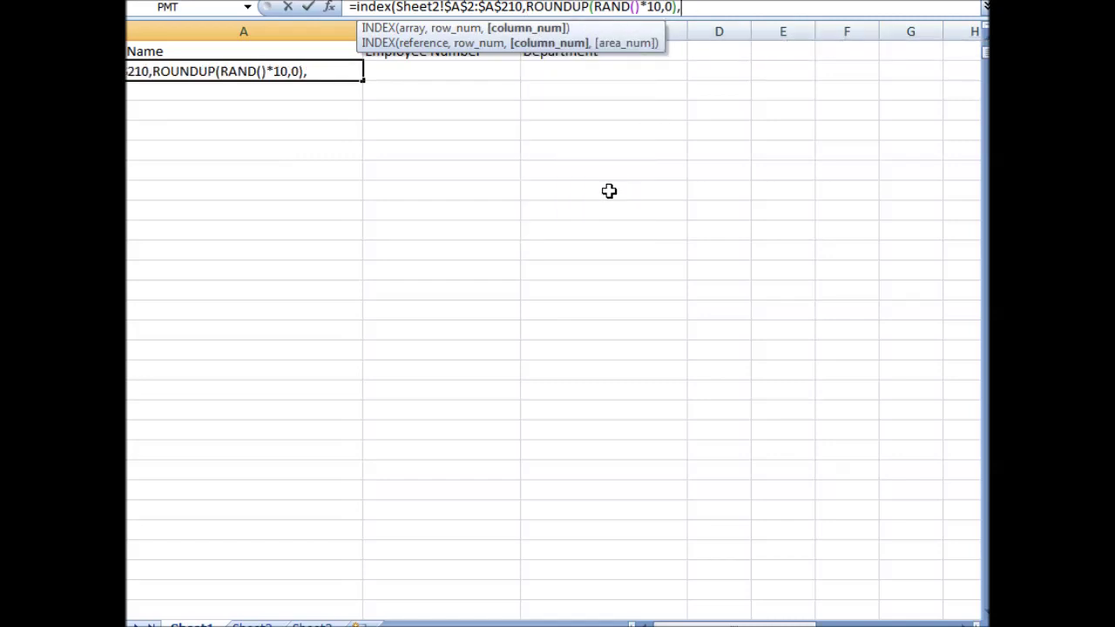
pyautogui.press('BackSpace')
pyautogui.write(')')
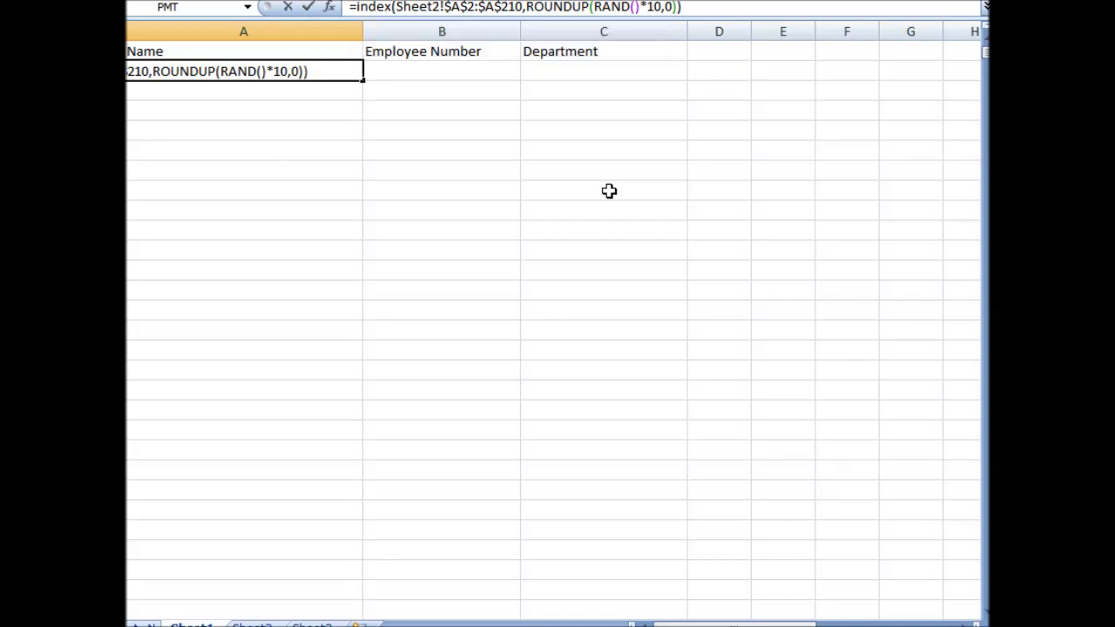
pyautogui.press('Return')
pyautogui.click(225, 70)
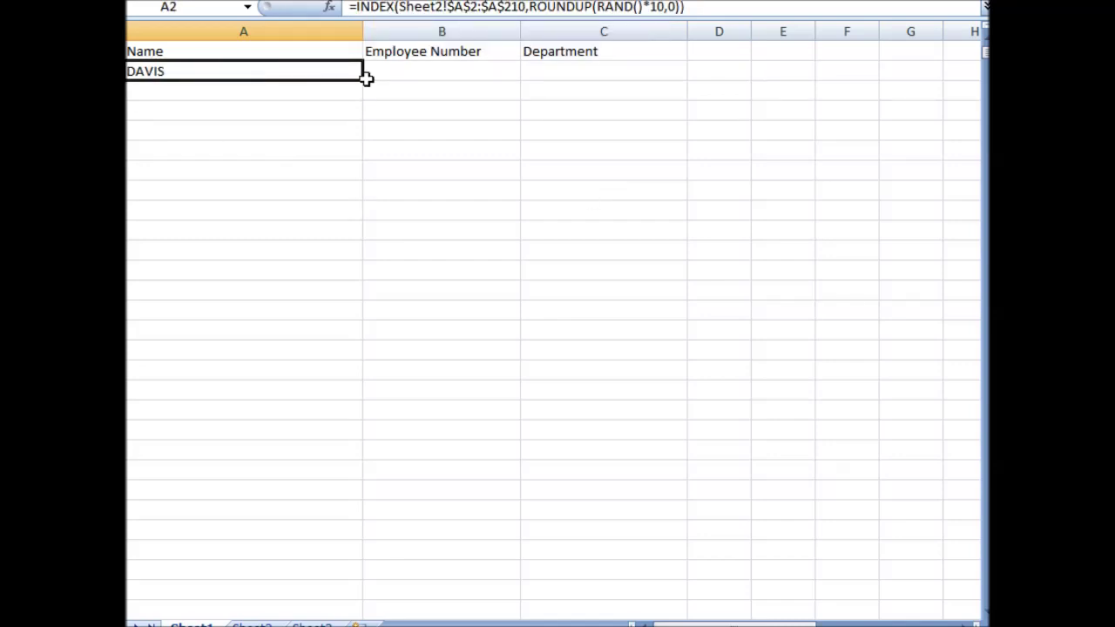
# - Change the multiplier in A2's surname formula from 10 to 208
pyautogui.moveTo(363, 80); pyautogui.dragTo(363, 479)
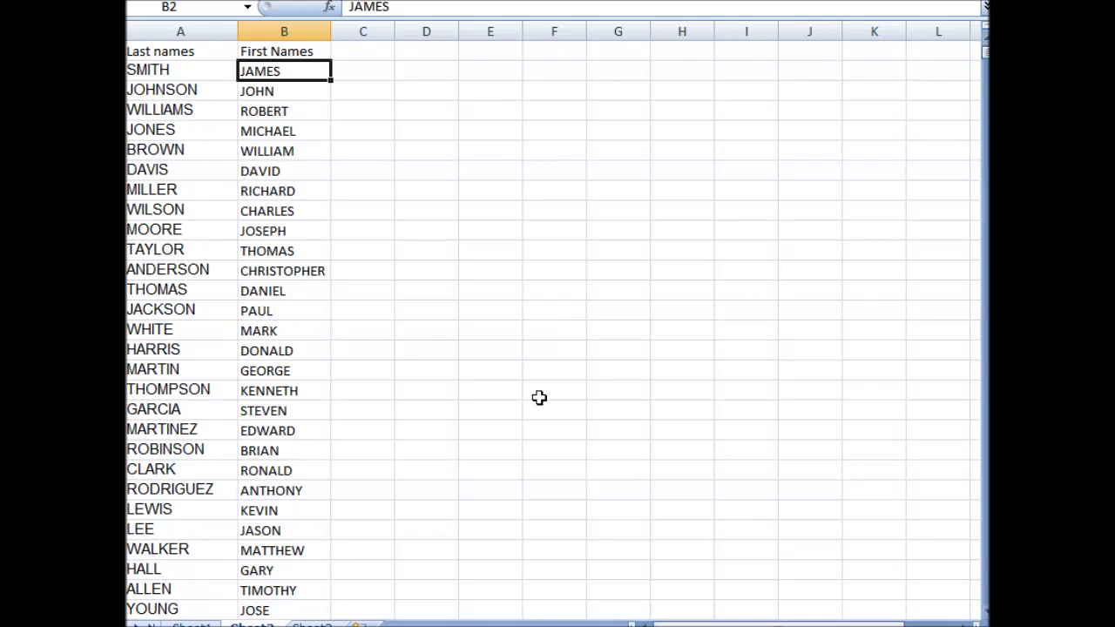
pyautogui.click(192, 625)
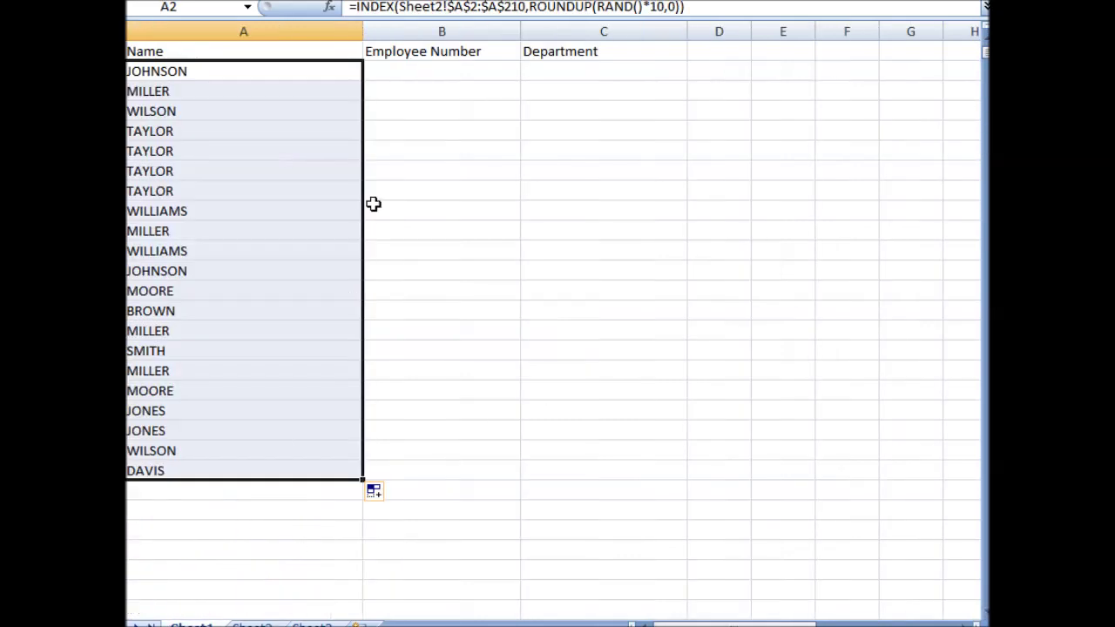
pyautogui.doubleClick(651, 7)
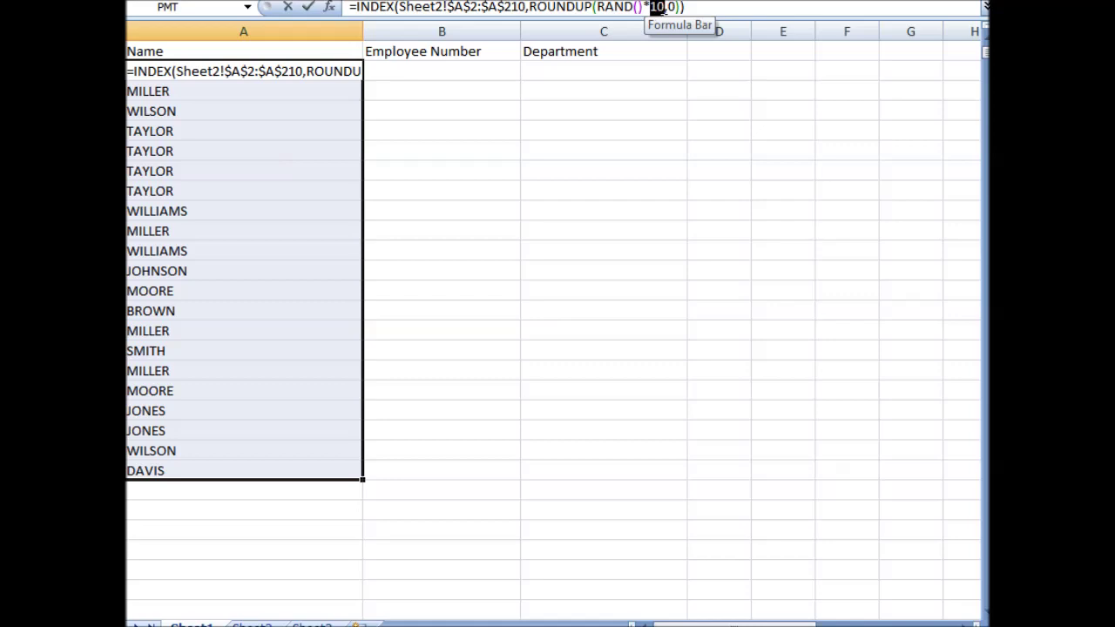
pyautogui.write('20')
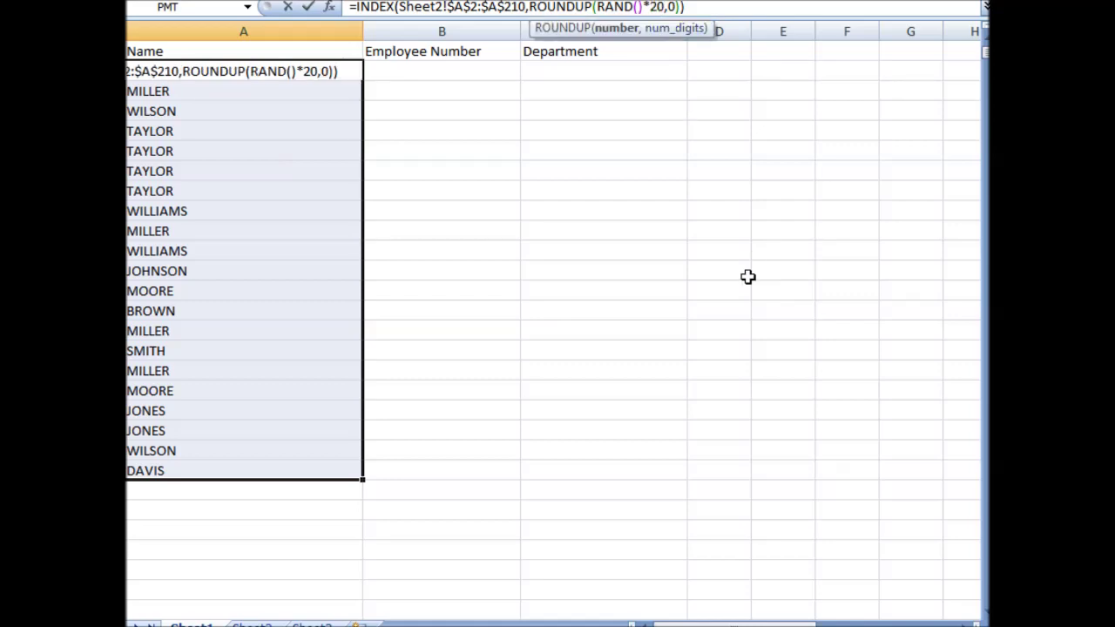
pyautogui.write('8')
pyautogui.press('Return')
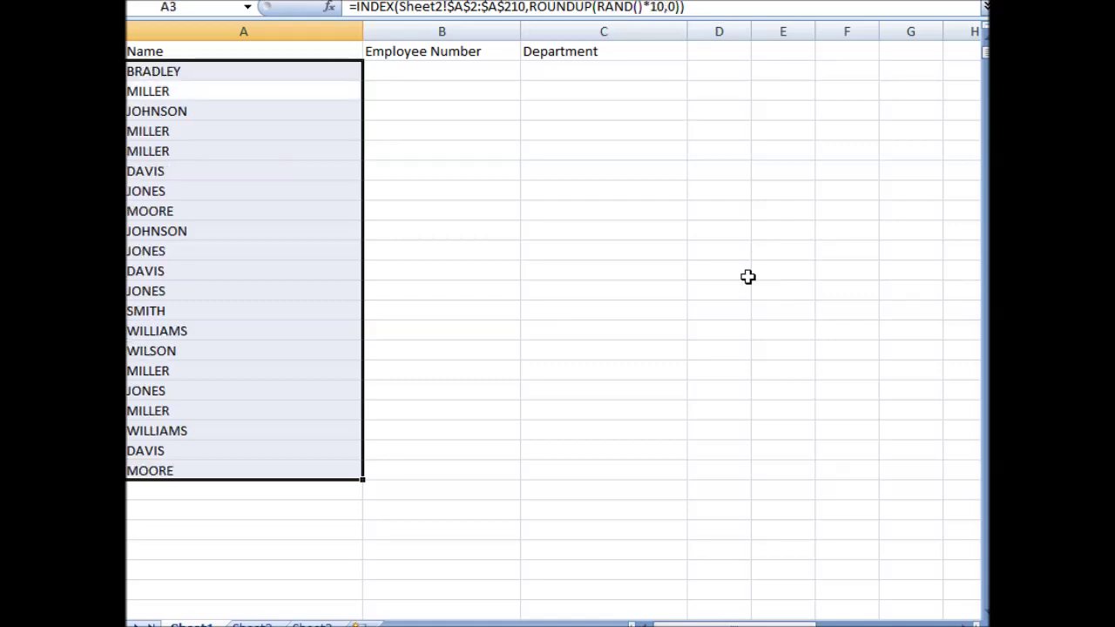
# - Fill the surname formula from A2 down to row 28 and bold the header row A1:C1
pyautogui.click(215, 71)
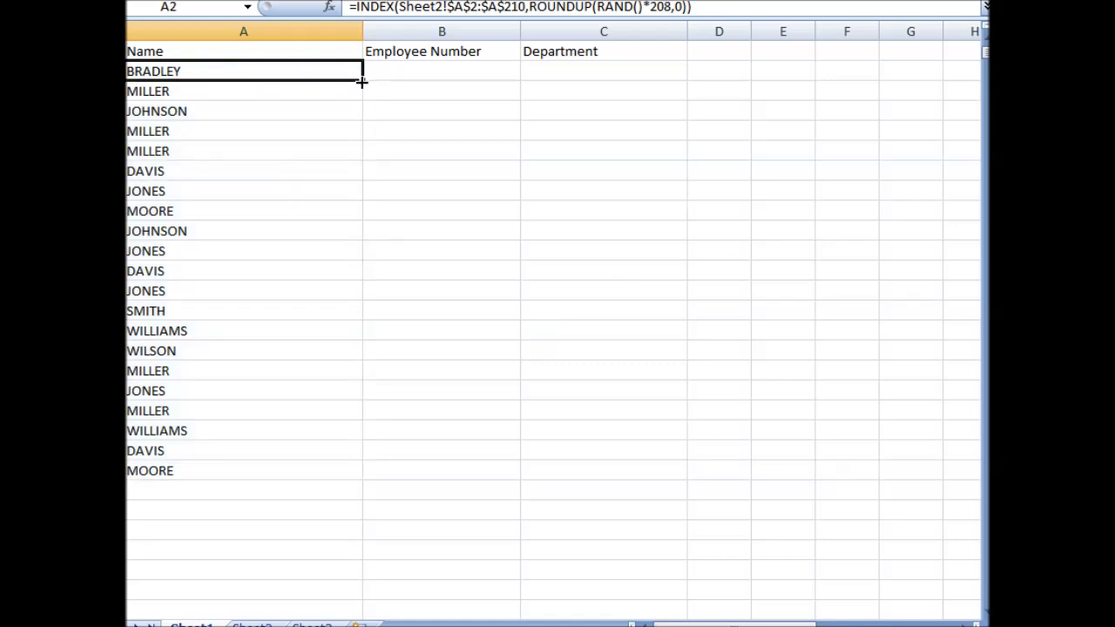
pyautogui.moveTo(353, 80); pyautogui.dragTo(326, 470)
pyautogui.click(601, 390)
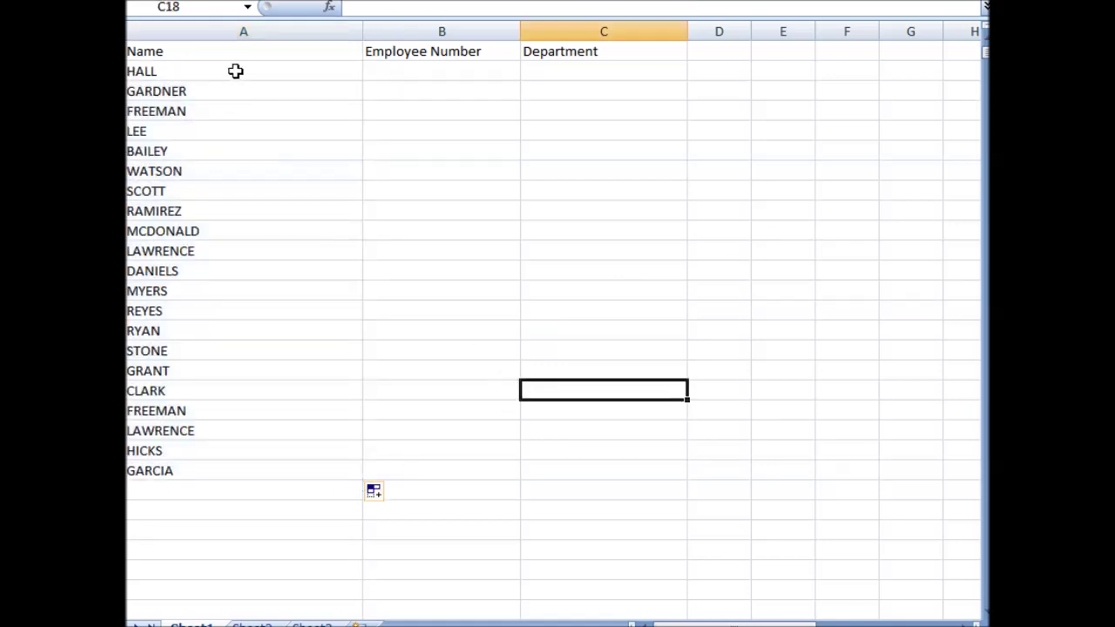
pyautogui.moveTo(280, 471); pyautogui.dragTo(269, 62)
pyautogui.click(239, 372)
pyautogui.moveTo(259, 447); pyautogui.dragTo(250, 466)
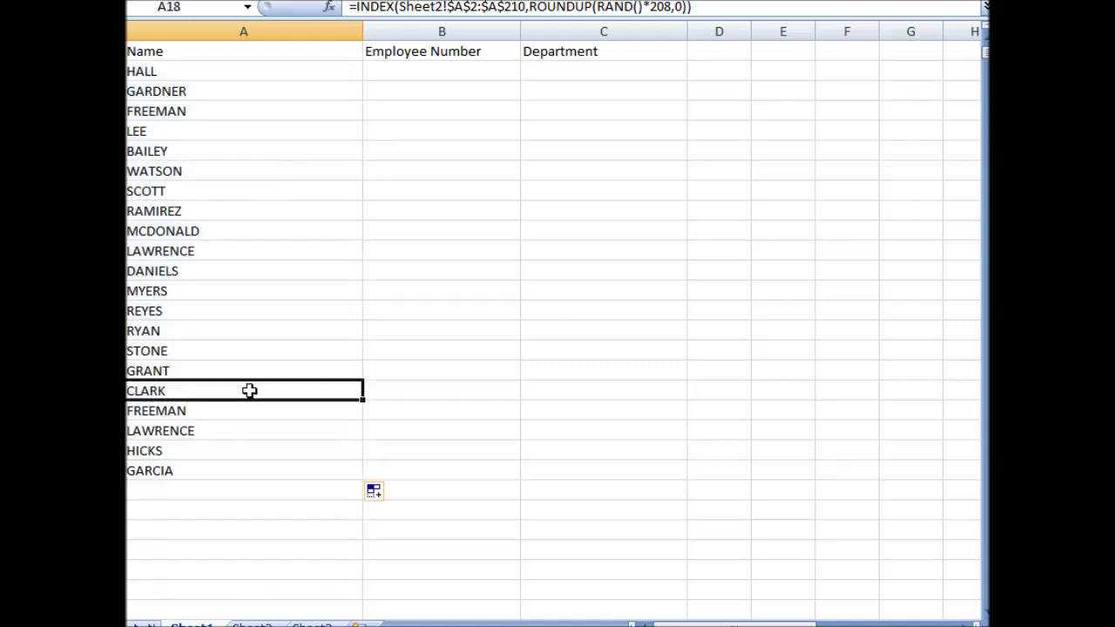
pyautogui.moveTo(249, 391); pyautogui.dragTo(349, 604)
pyautogui.click(633, 391)
pyautogui.moveTo(197, 58); pyautogui.dragTo(564, 51)
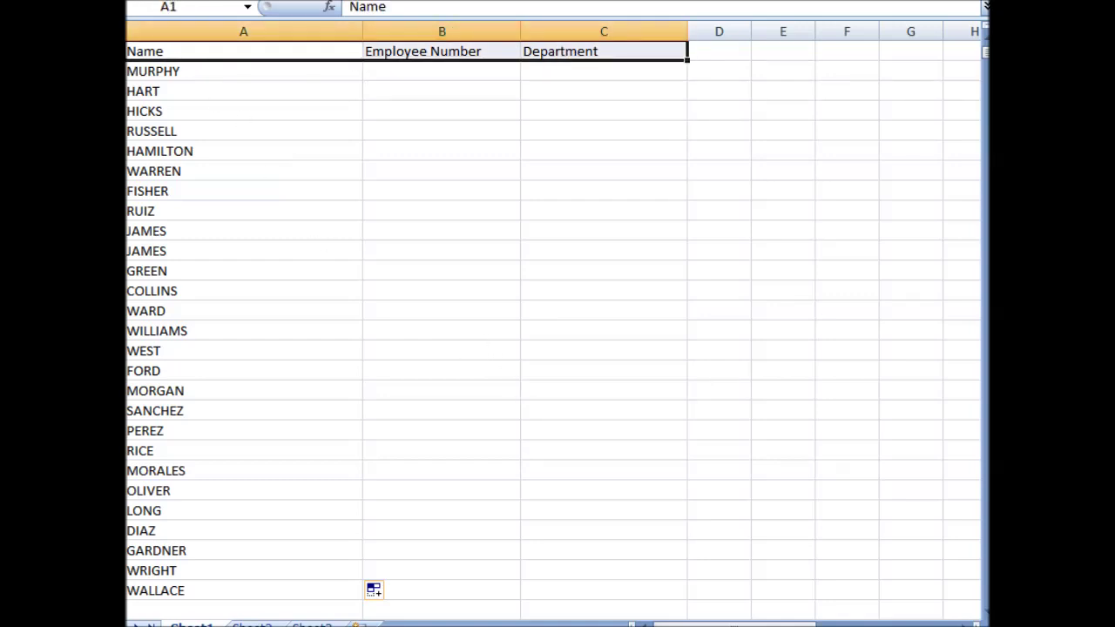
pyautogui.hotkey('ctrl', 'b')
# - Append &", "& and a copy of the INDEX lookup to A2's name formula
pyautogui.click(304, 226)
pyautogui.click(250, 73)
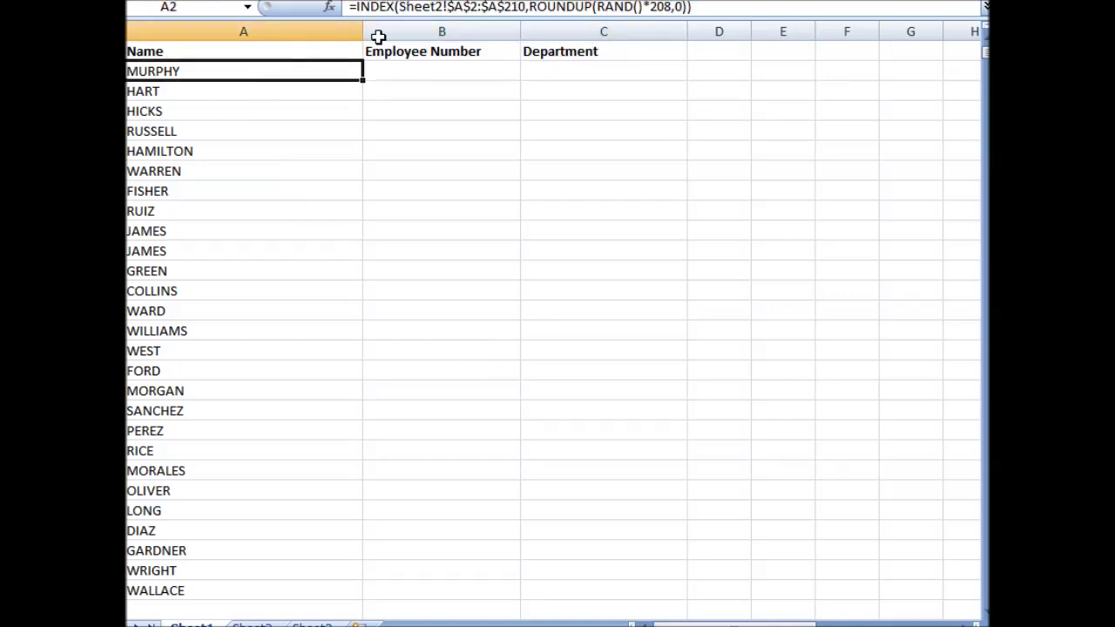
pyautogui.click(699, 8)
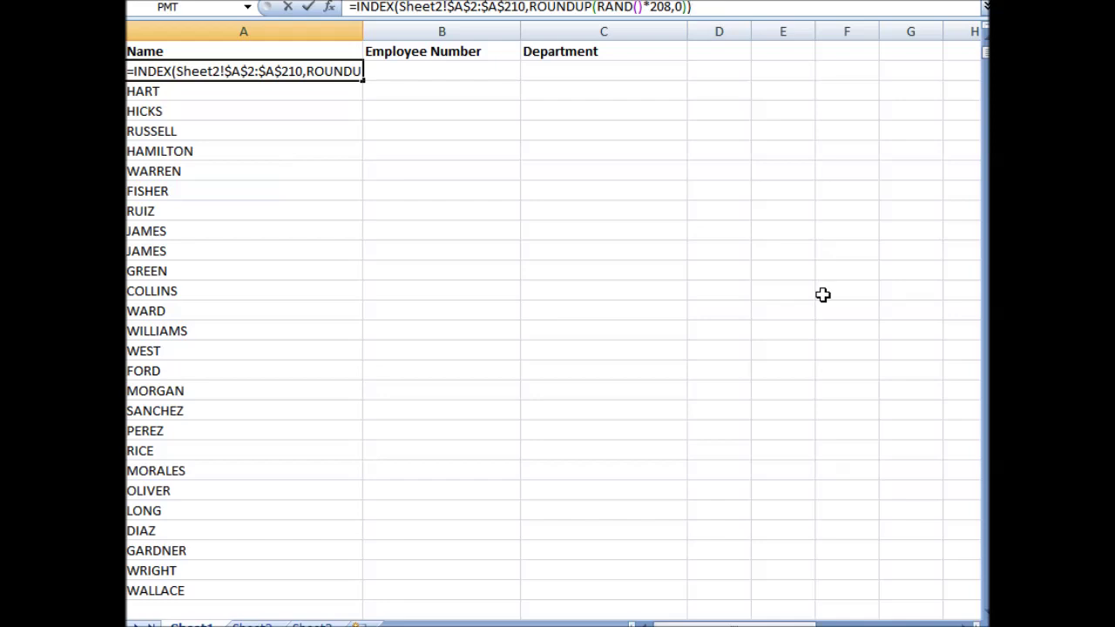
pyautogui.write('&", ')
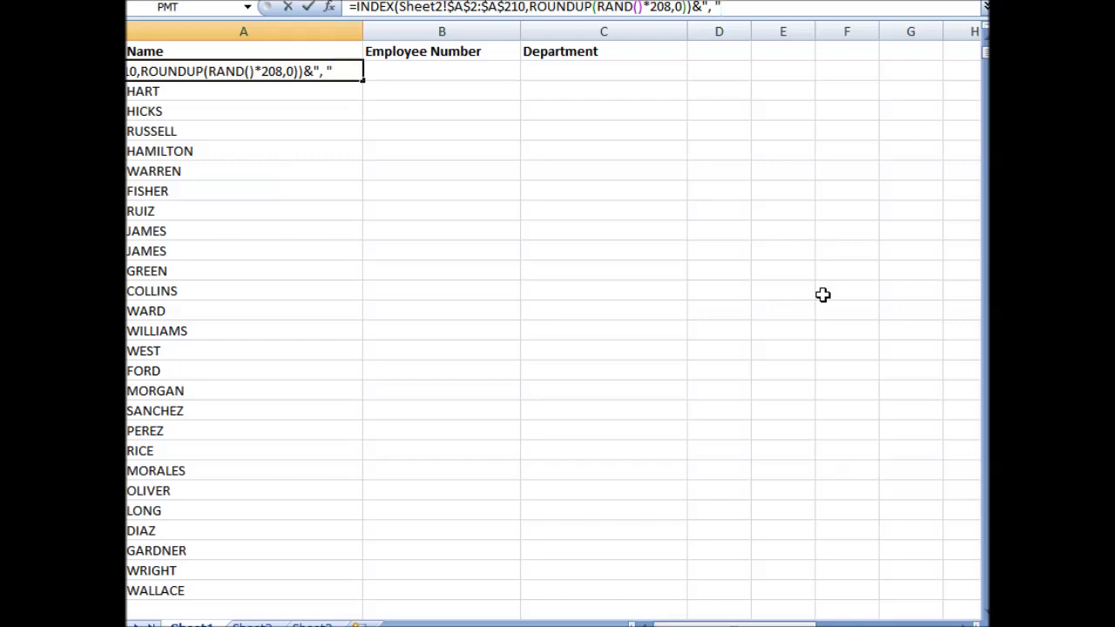
pyautogui.write('"&')
pyautogui.moveTo(357, 7); pyautogui.dragTo(696, 16)
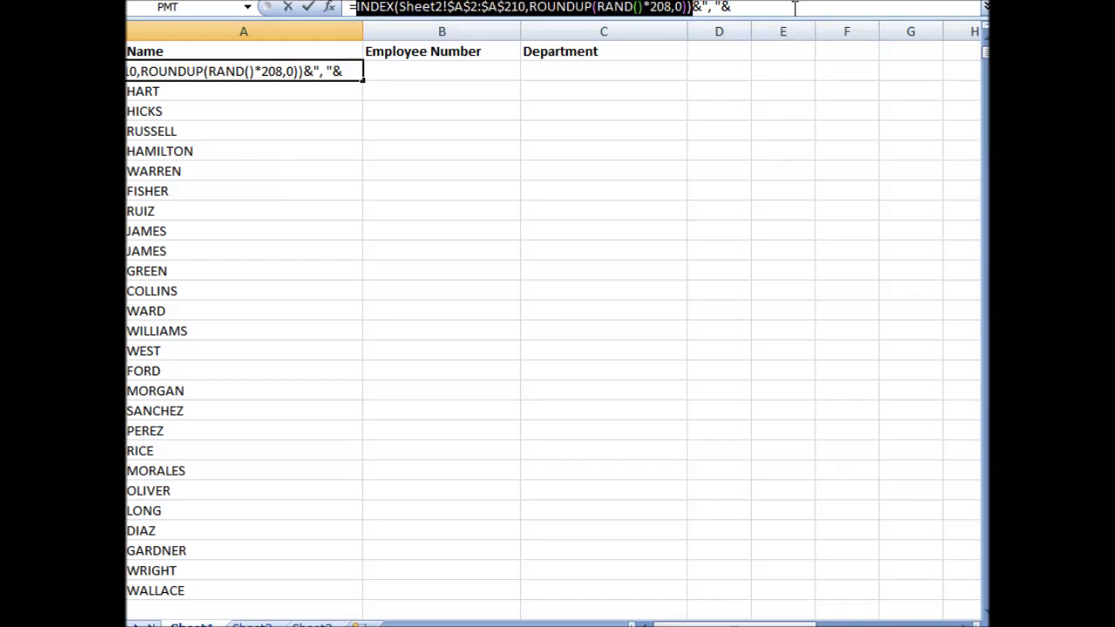
pyautogui.press('End')
pyautogui.press('BackSpace')
pyautogui.press('BackSpace')
pyautogui.press('BackSpace')
pyautogui.press('BackSpace')
pyautogui.press('BackSpace')
pyautogui.press('BackSpace')
pyautogui.moveTo(458, 7); pyautogui.dragTo(349, 7)
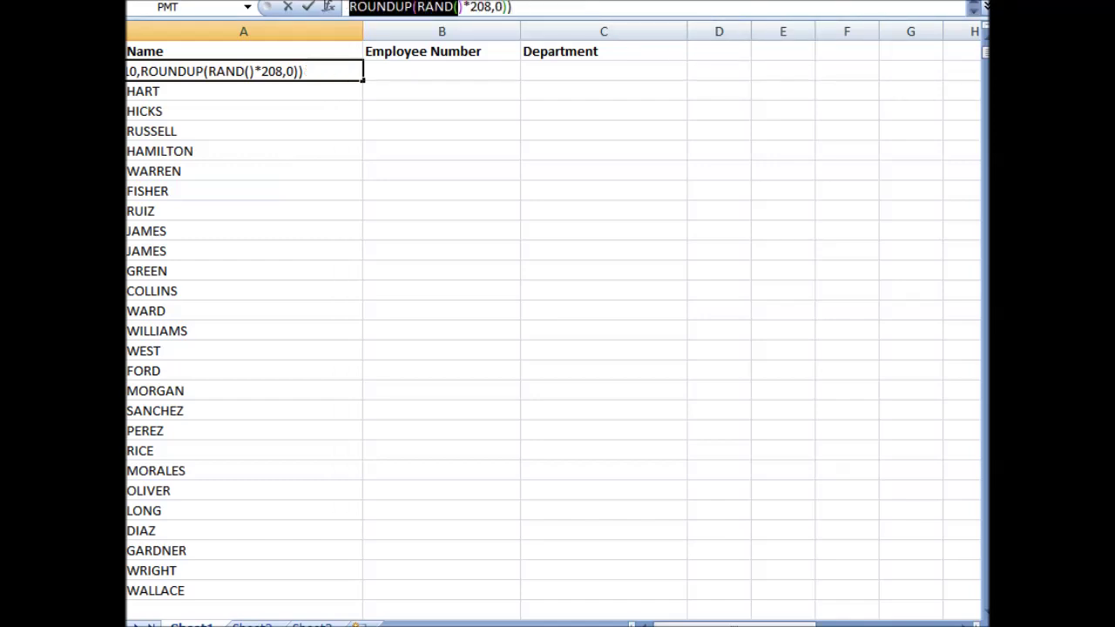
pyautogui.click(976, 9)
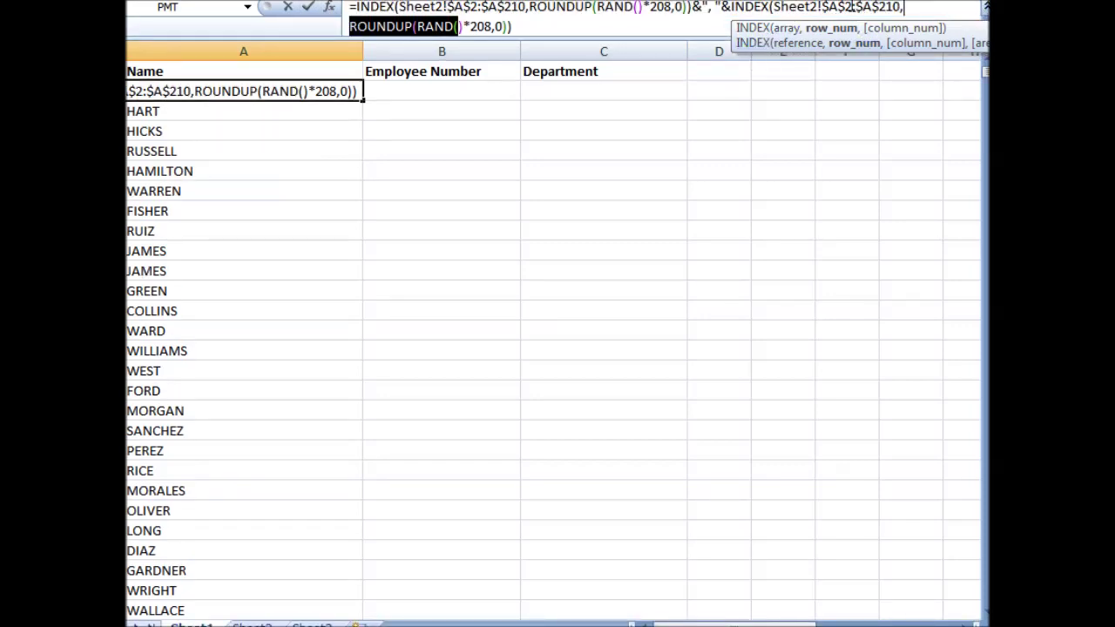
# - Point the second lookup to Sheet2!$B$2:$B$210 and fill the full-name formula down column A
pyautogui.doubleClick(833, 7)
pyautogui.write('b')
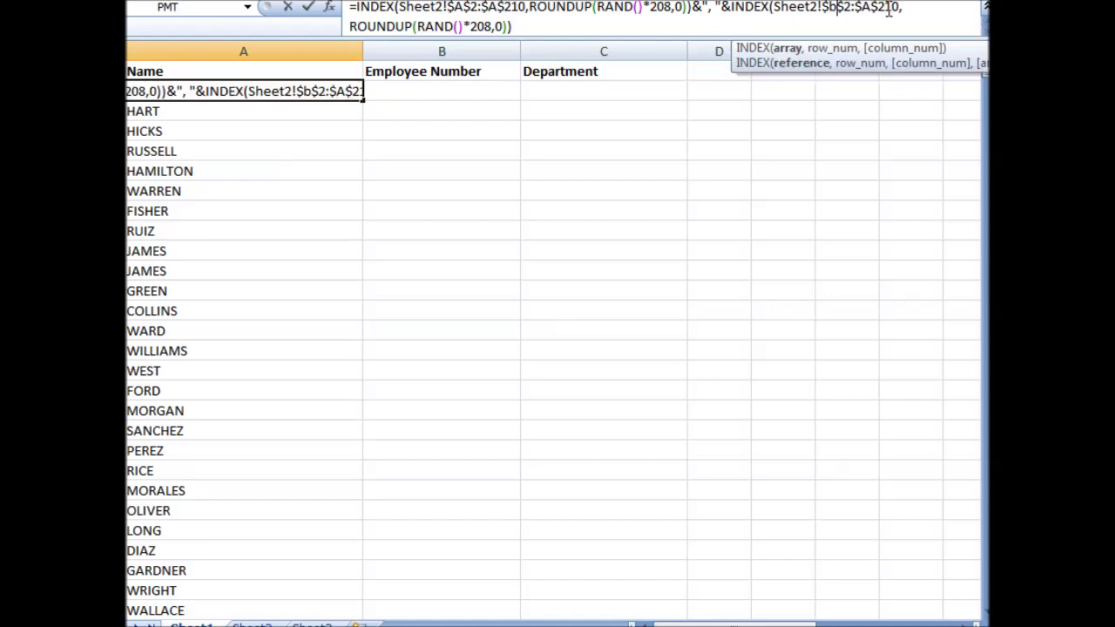
pyautogui.doubleClick(869, 7)
pyautogui.write('b')
pyautogui.press('Return')
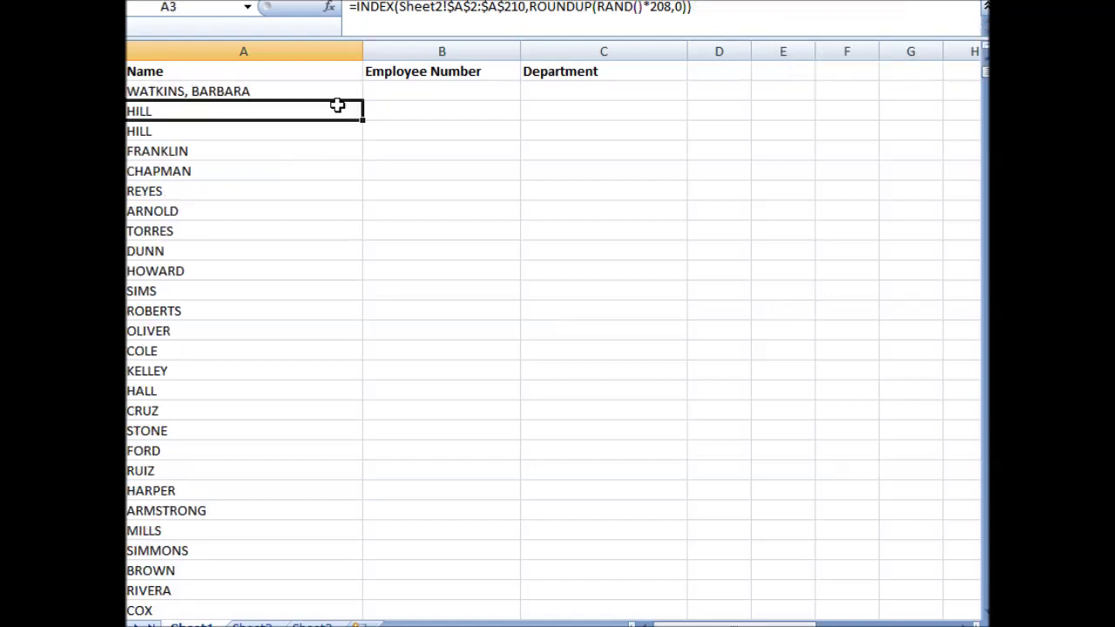
pyautogui.click(263, 91)
pyautogui.moveTo(363, 101); pyautogui.dragTo(322, 580)
pyautogui.scroll(1, 349, 546)
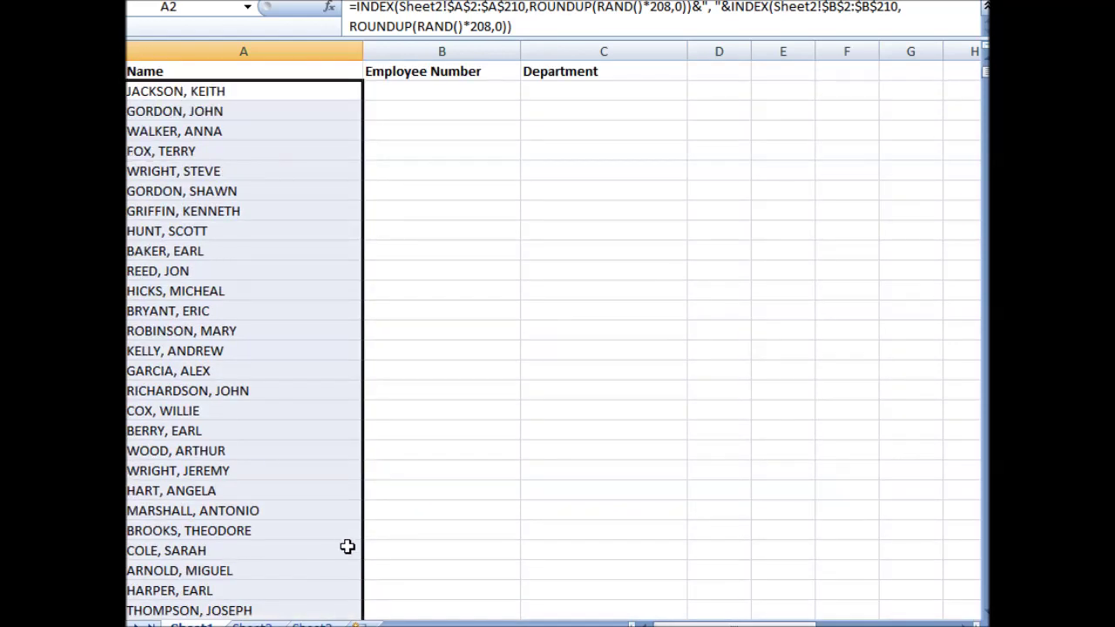
pyautogui.click(537, 334)
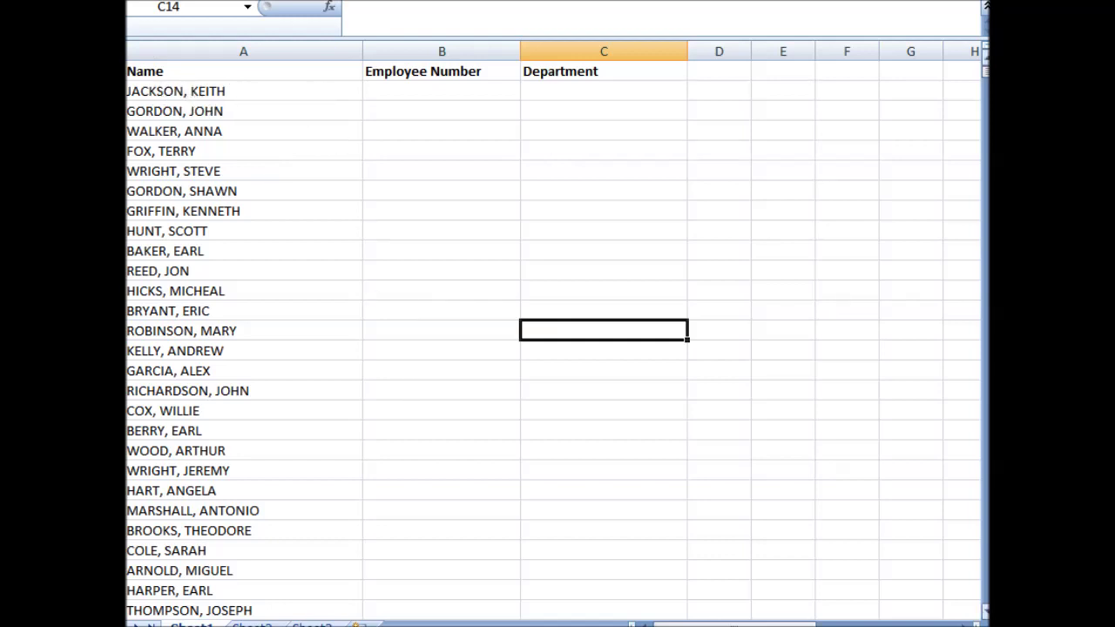
pyautogui.hotkey('ctrl', 'Home')
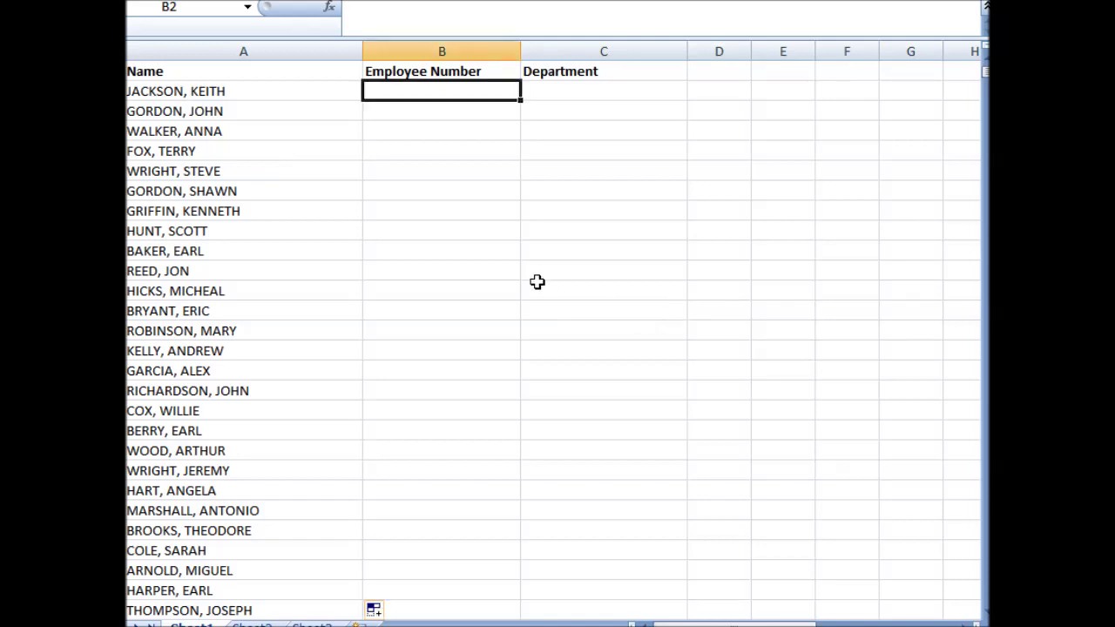
# - Enter ="EMP#"&RAND()*100000 in B2 as the first employee number
pyautogui.write('=')
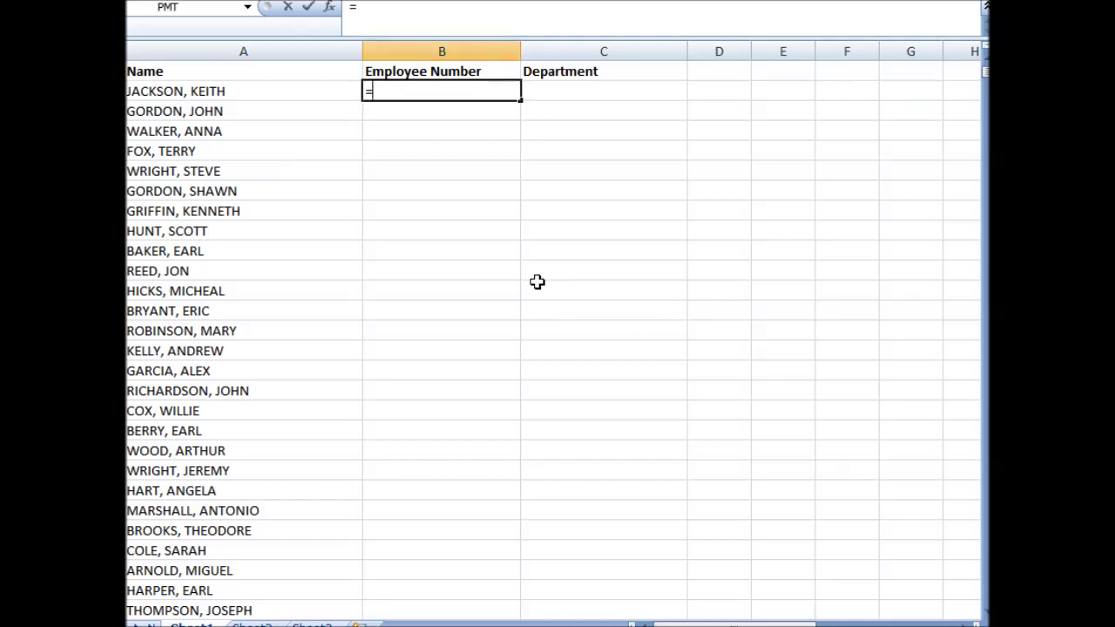
pyautogui.write('"EMP#')
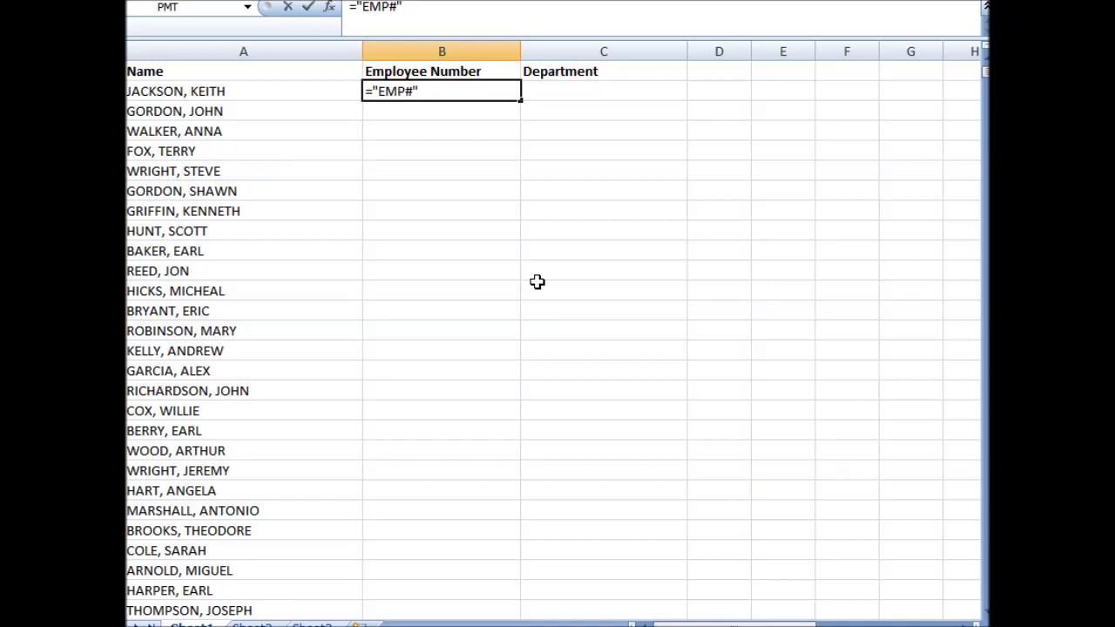
pyautogui.write('"&rand()*100000)')
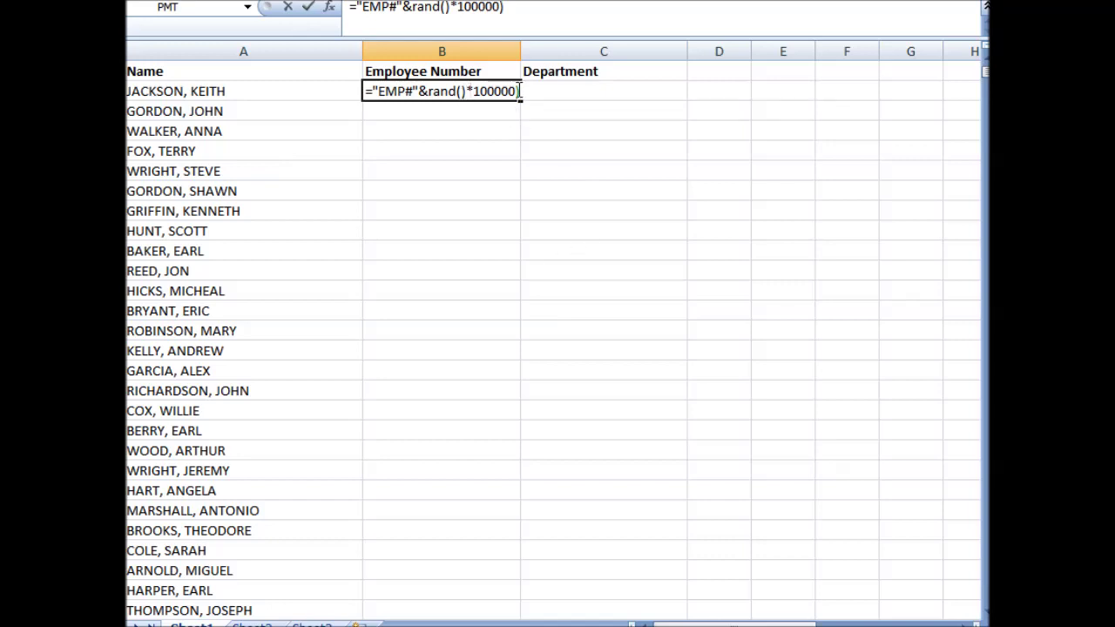
pyautogui.press('BackSpace')
pyautogui.press('Return')
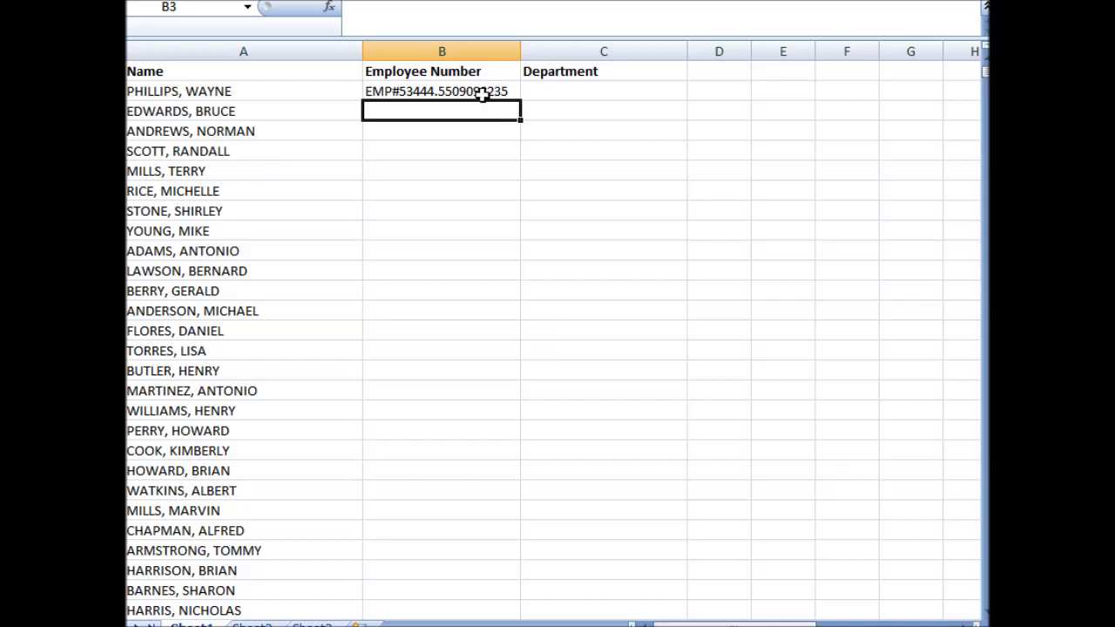
pyautogui.press('Up')
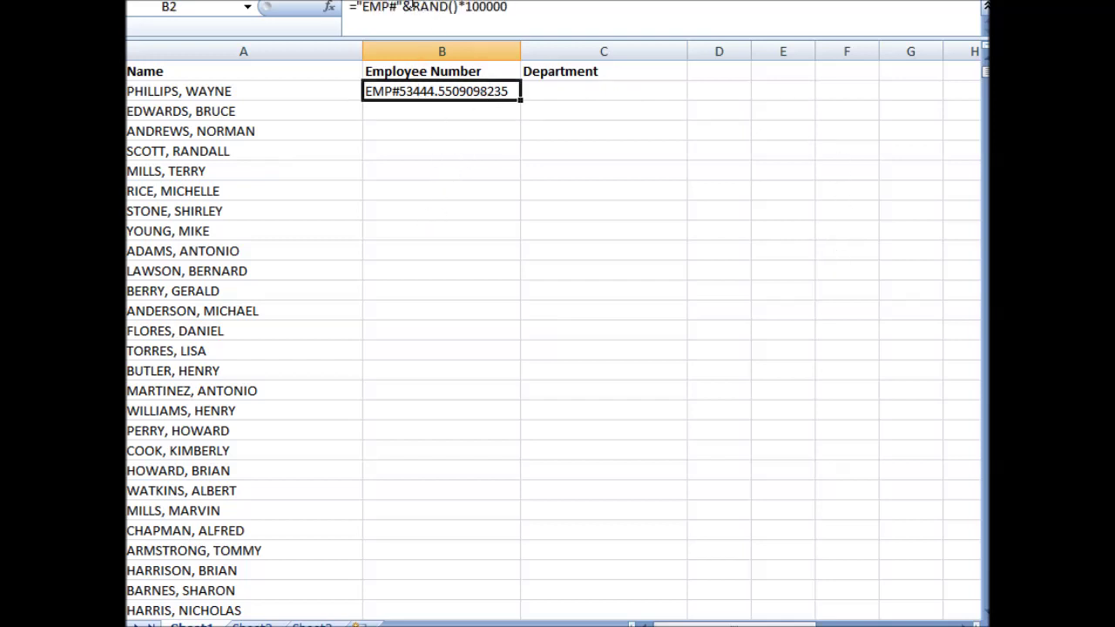
pyautogui.click(412, 7)
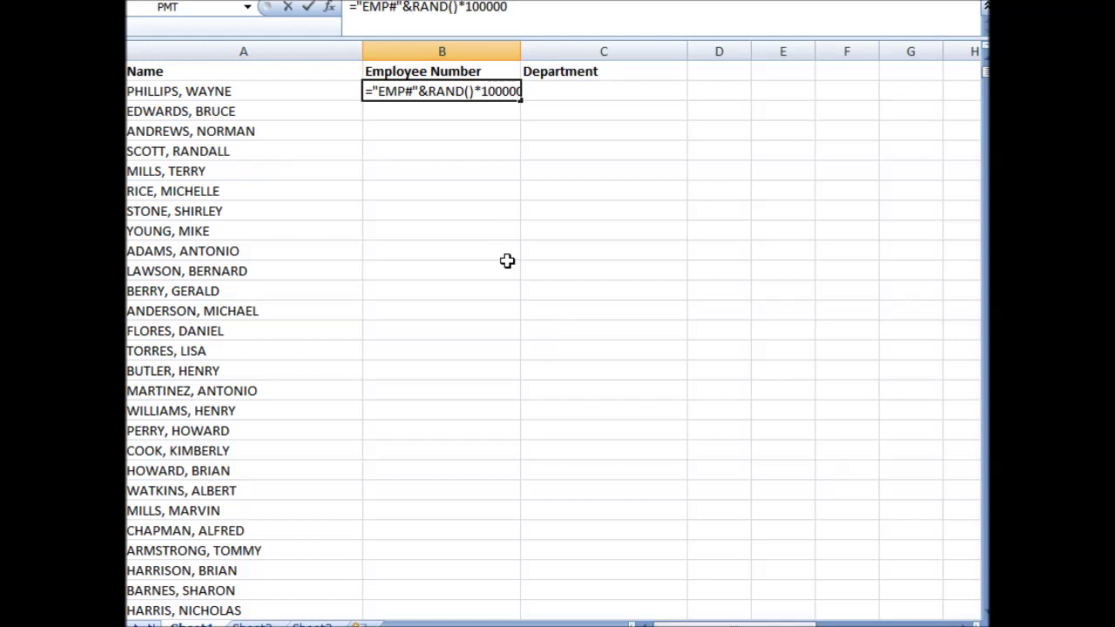
# - Change B2 to ="EMP#"&TEXT(ROUNDUP(RAND()*100000,0),"000000") for six-digit numbers
pyautogui.write('roundup(')
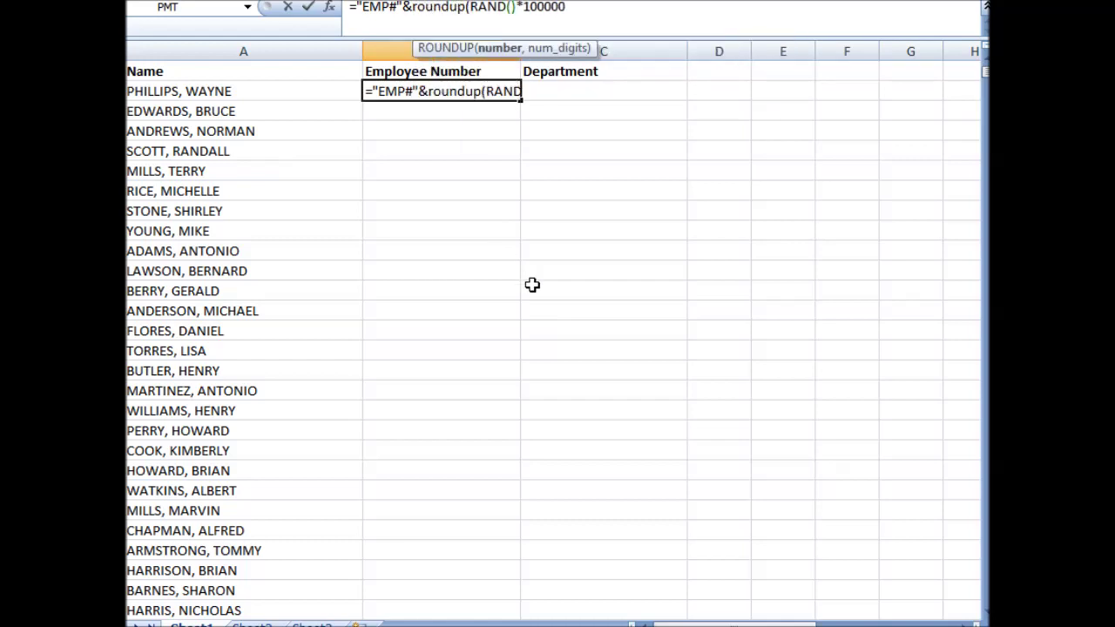
pyautogui.write(',')
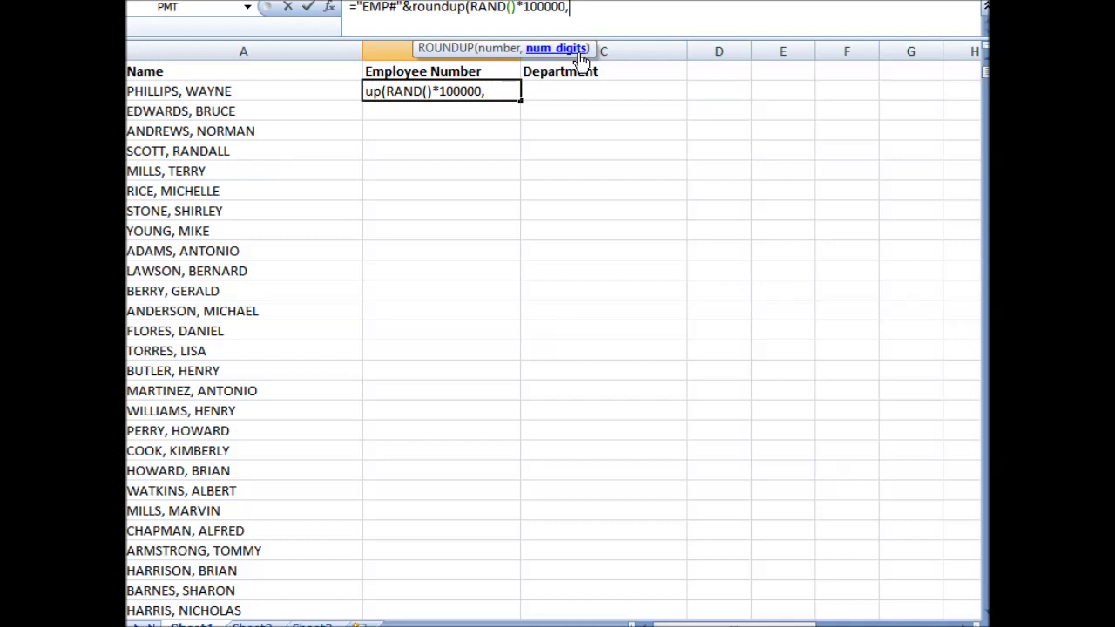
pyautogui.write('0)')
pyautogui.press('Return')
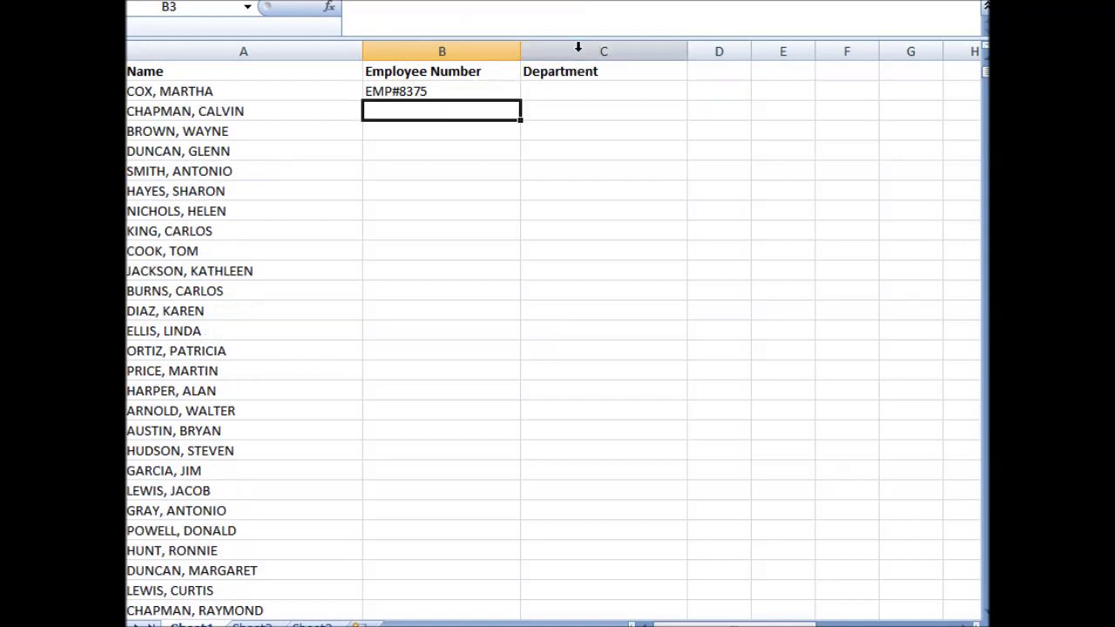
pyautogui.click(421, 94)
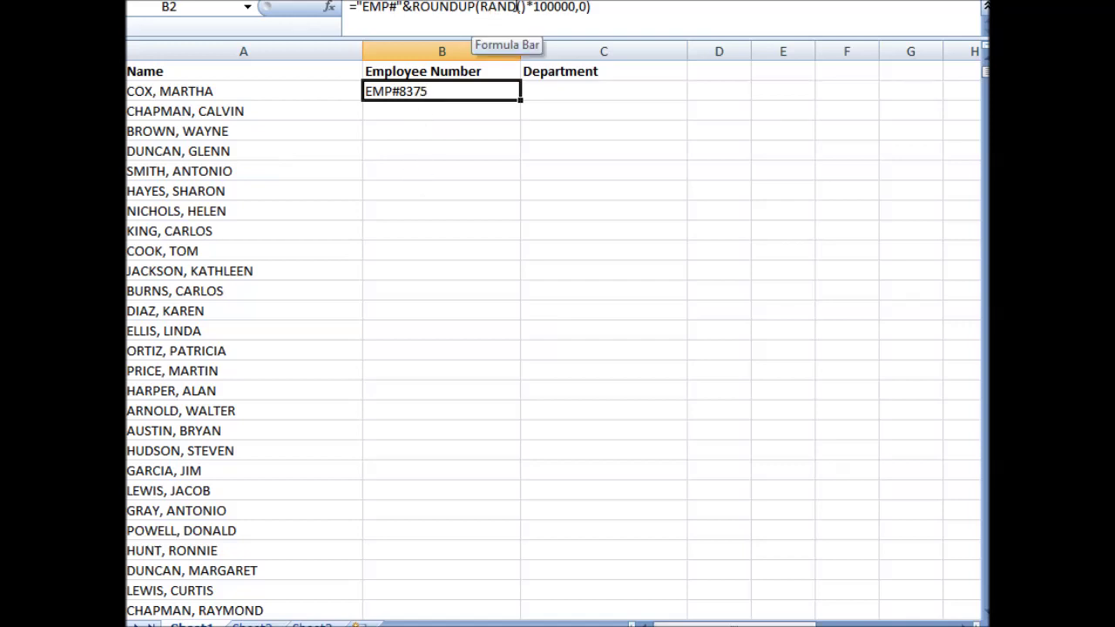
pyautogui.click(411, 7)
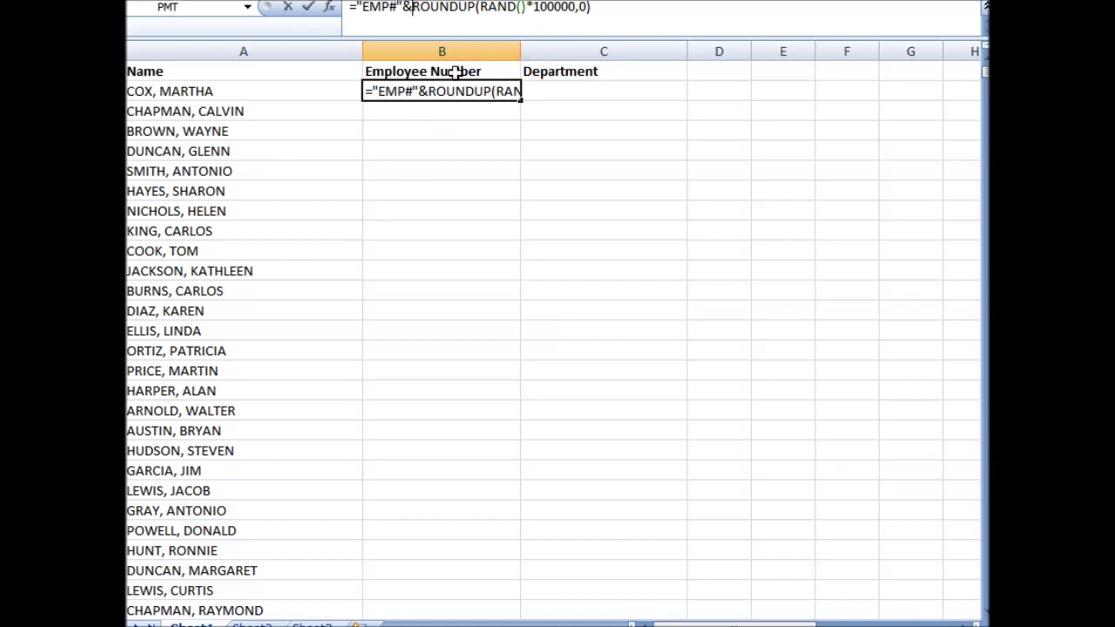
pyautogui.write('text(')
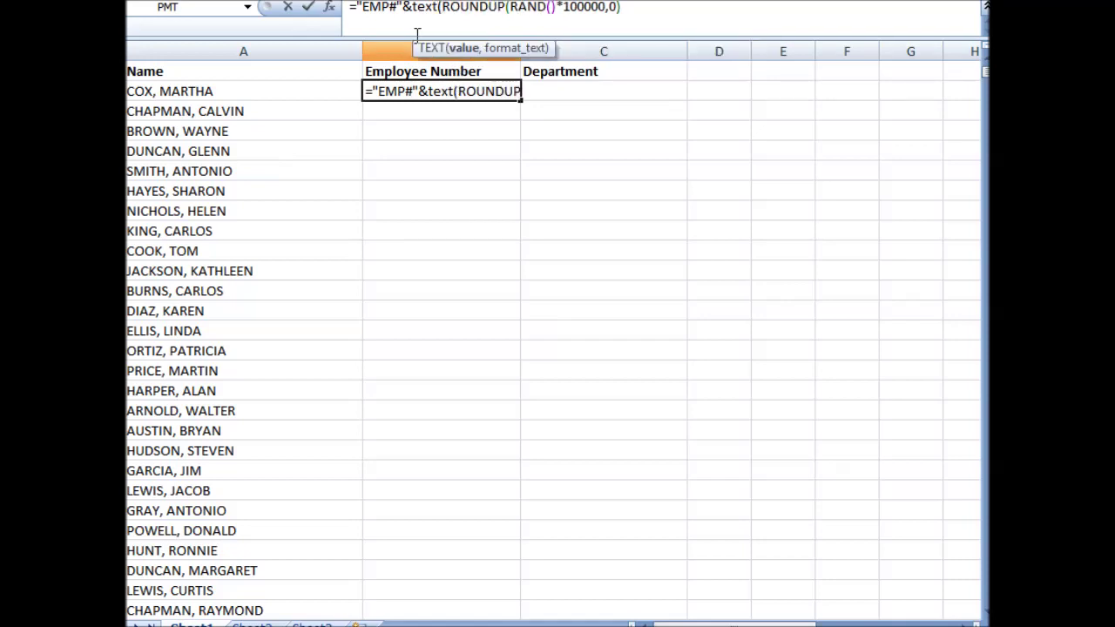
pyautogui.write(',')
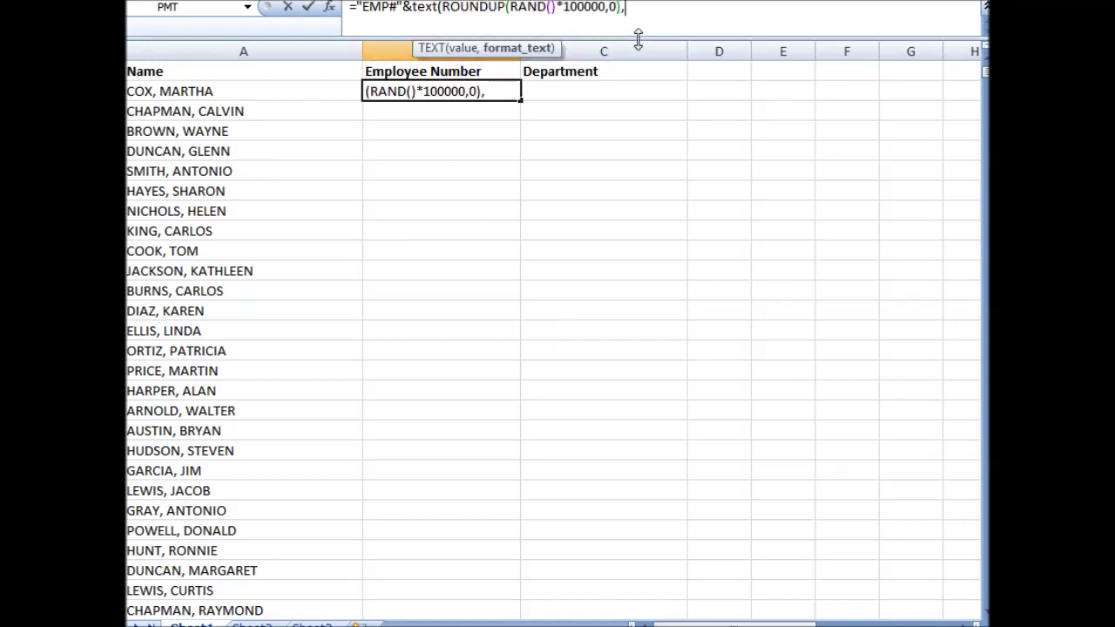
pyautogui.write('"000000')
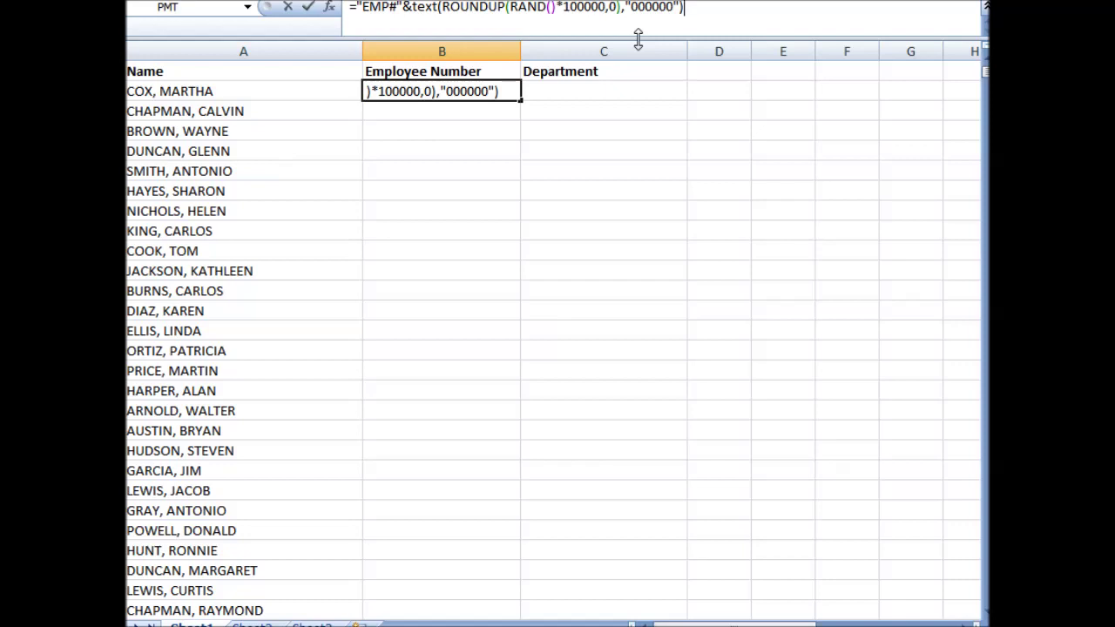
pyautogui.press('Return')
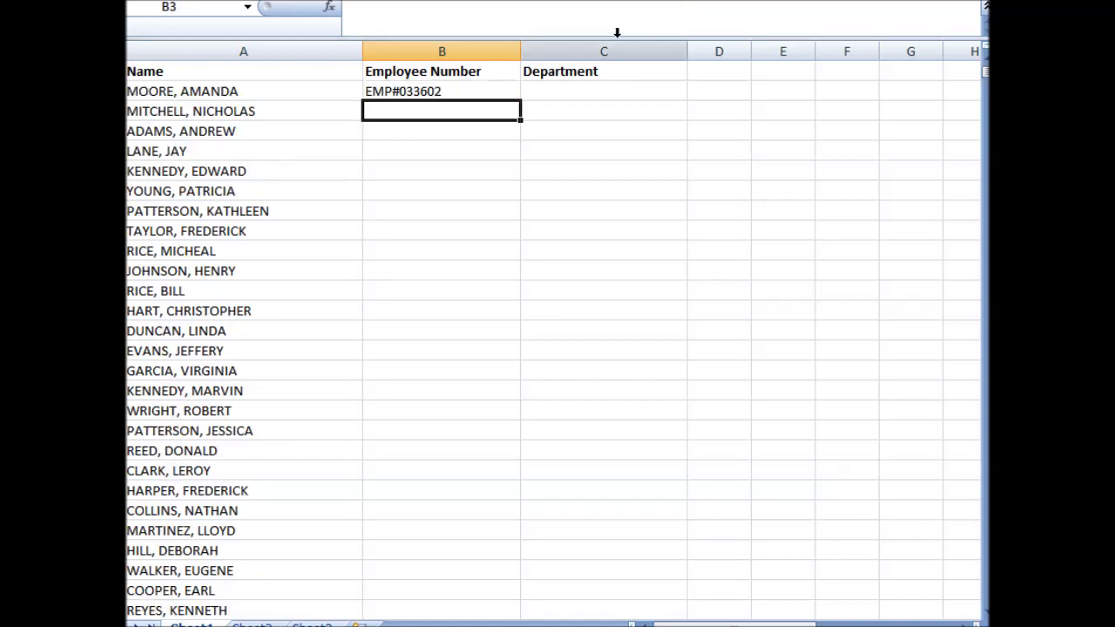
# - Copy the EMP# employee number formula from B2 down for every name
pyautogui.click(495, 91)
pyautogui.moveTo(521, 100); pyautogui.dragTo(476, 604)
pyautogui.scroll(1, 665, 423)
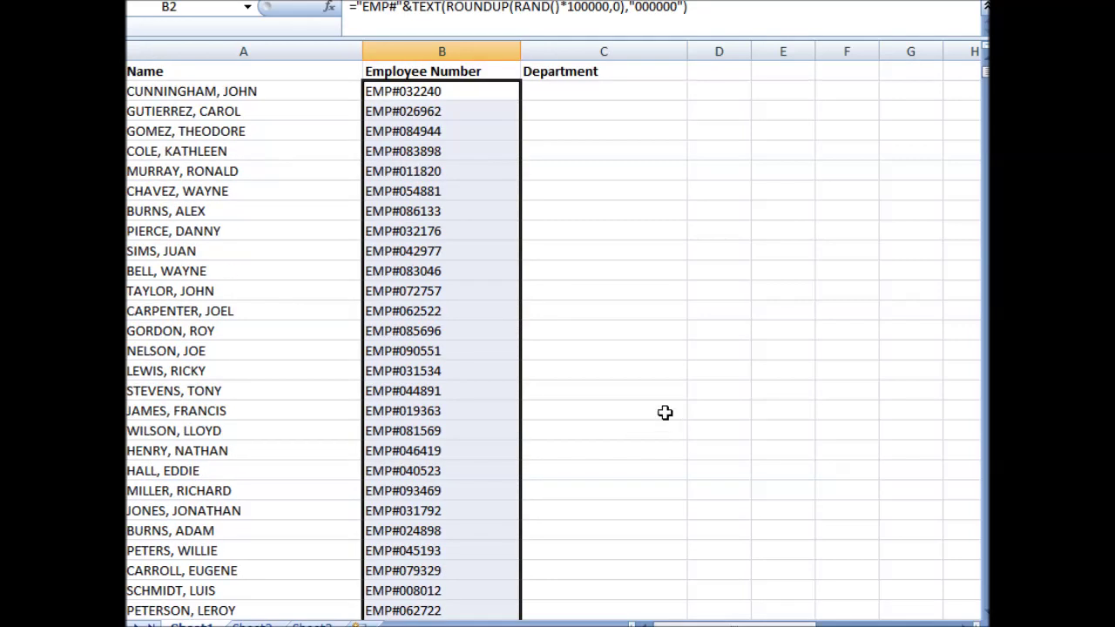
# - Enter =COUNTIF($B$2:$B$29,B2) in C2 and copy it down every row, all showing 1
pyautogui.click(583, 87)
pyautogui.write('=')
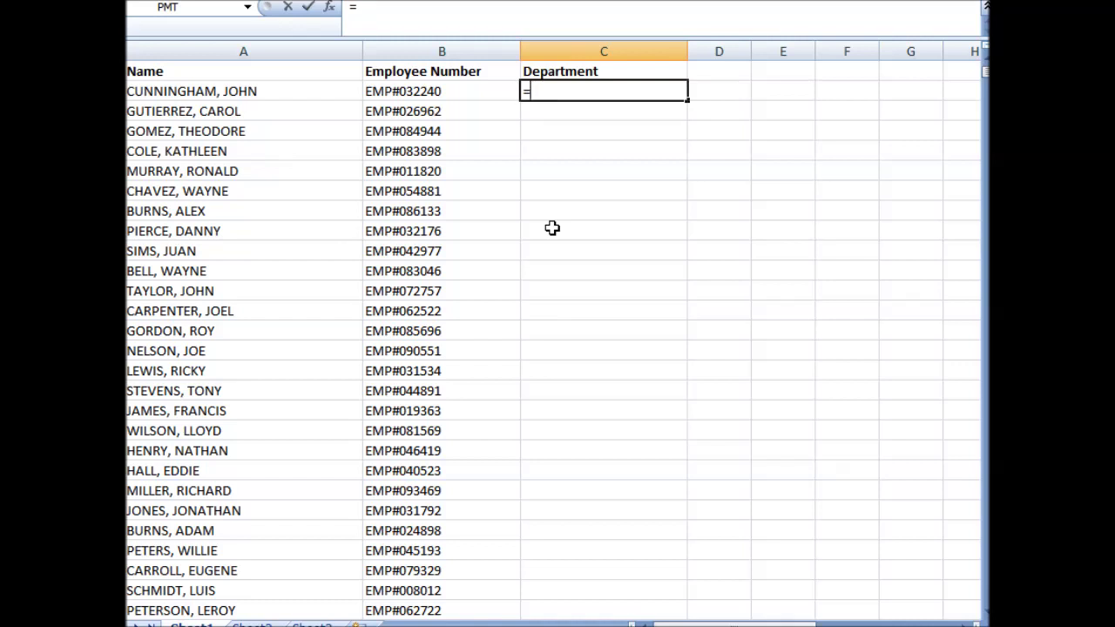
pyautogui.write('cou')
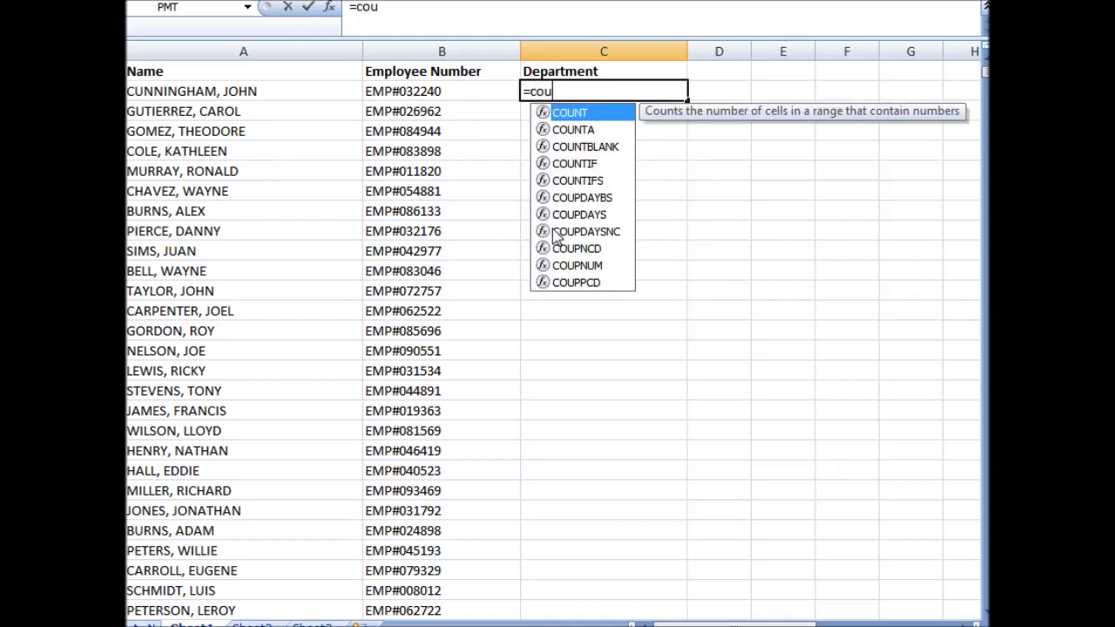
pyautogui.write('ntif(')
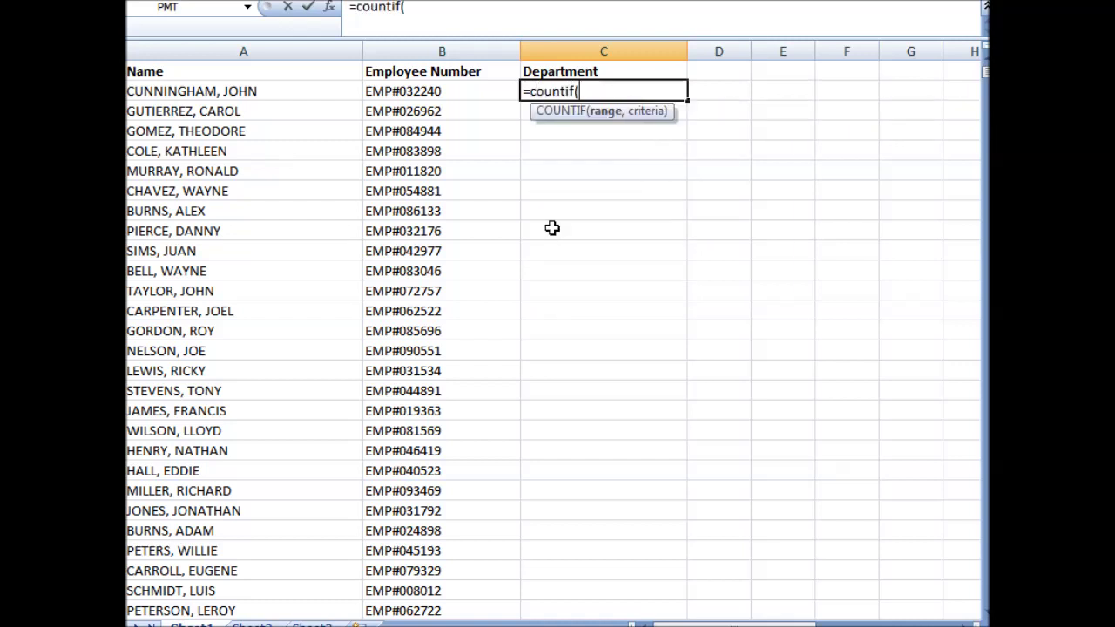
pyautogui.moveTo(440, 91); pyautogui.dragTo(448, 588)
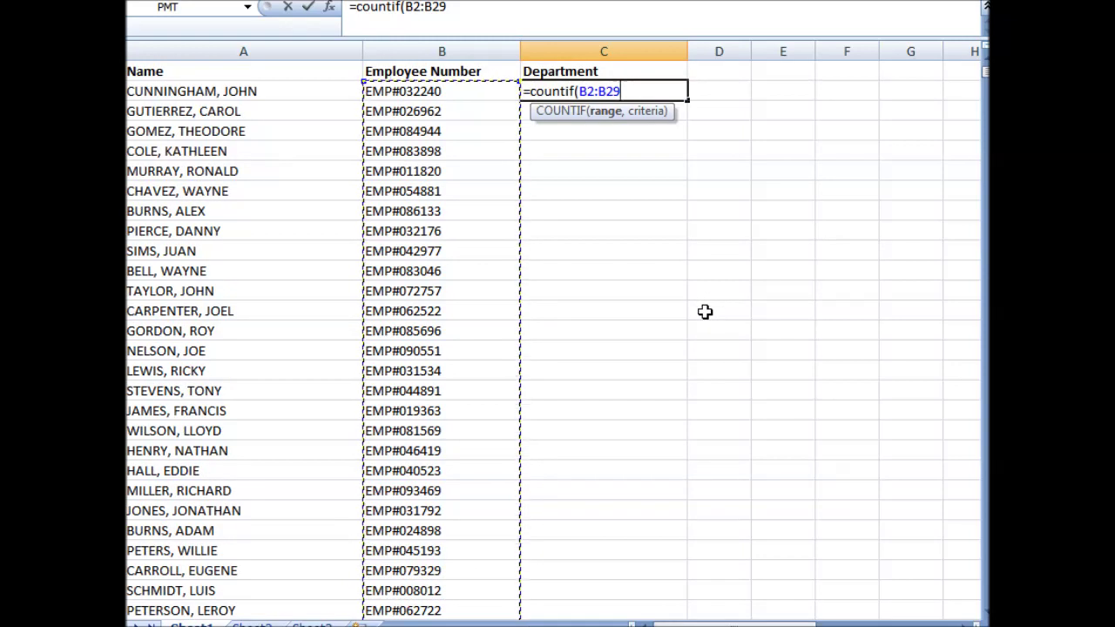
pyautogui.press('F4')
pyautogui.write(',')
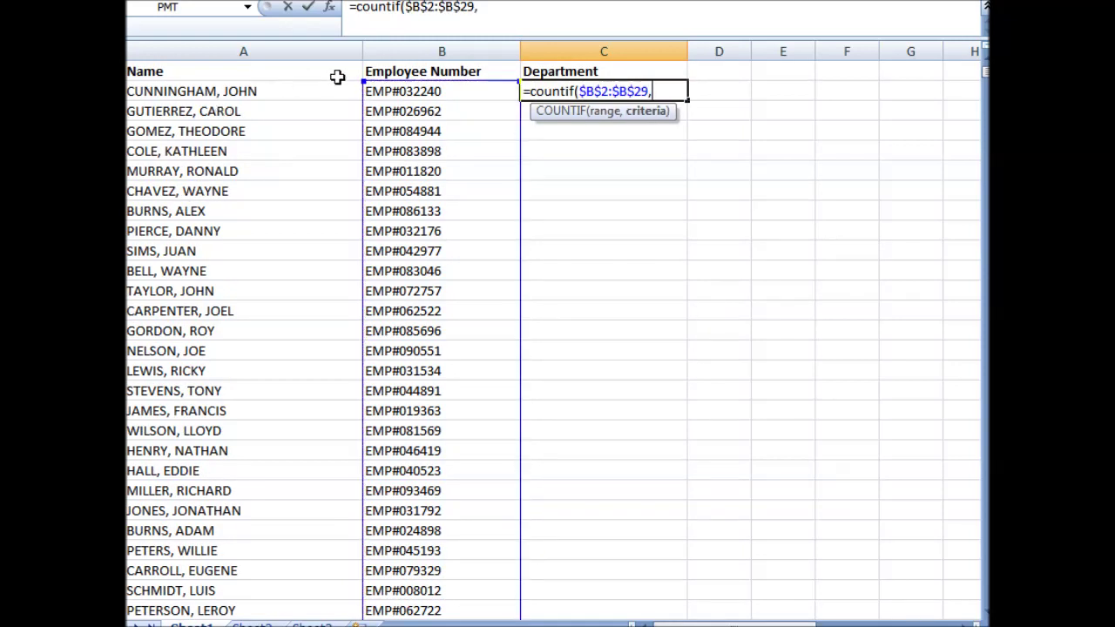
pyautogui.click(409, 91)
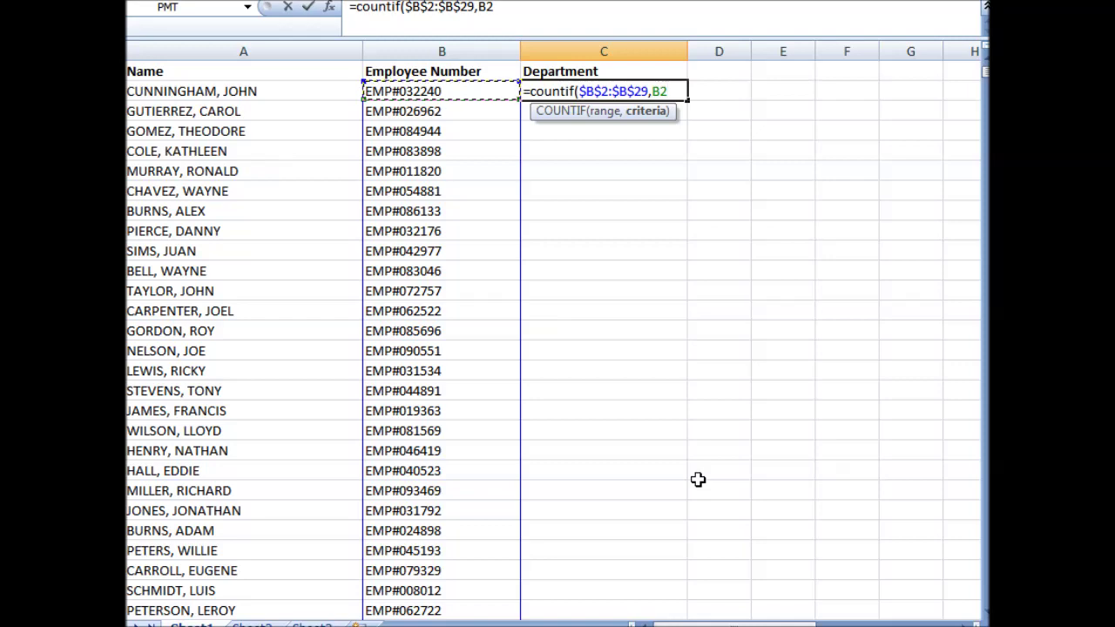
pyautogui.write(')')
pyautogui.press('Return')
pyautogui.click(676, 94)
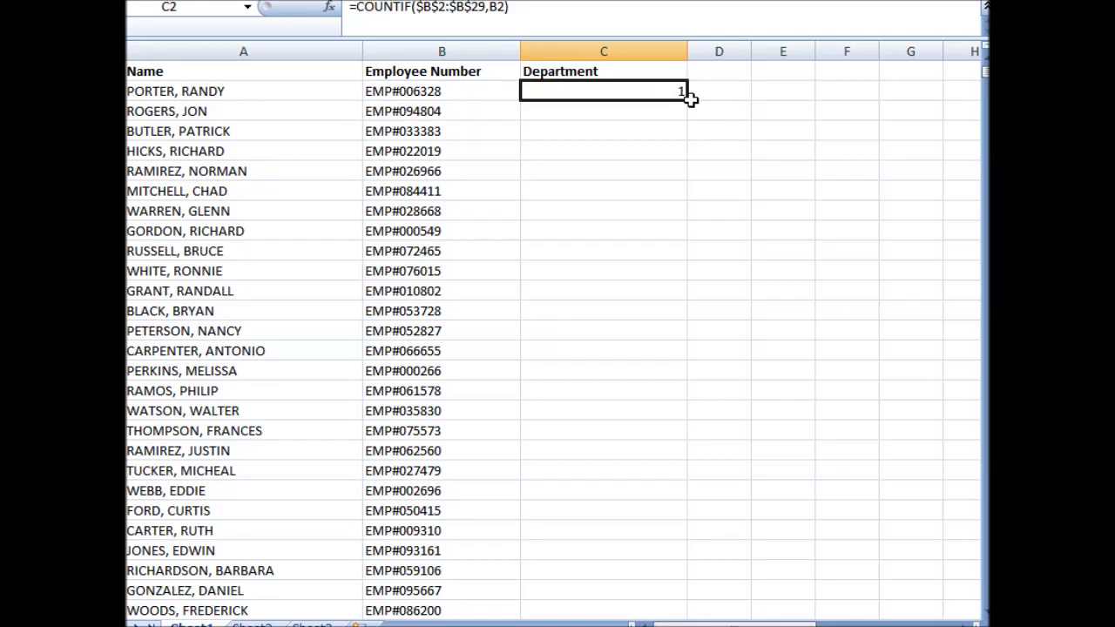
pyautogui.doubleClick(689, 101)
pyautogui.scroll(-3, 745, 287)
pyautogui.scroll(3, 741, 302)
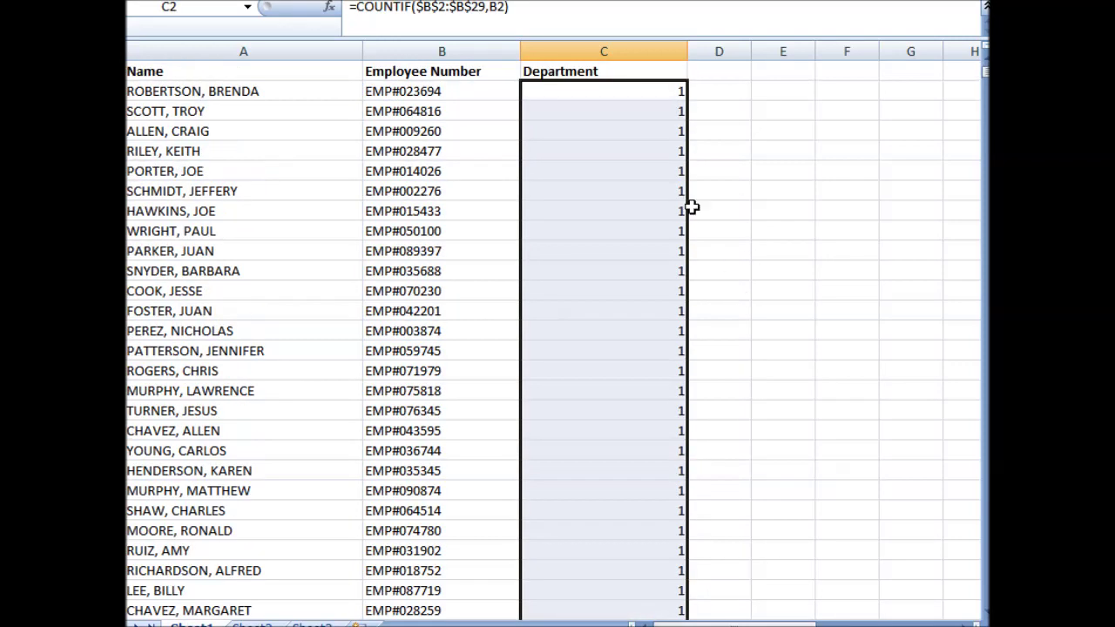
# - Copy the Employee Number column B and paste it back over itself as values only
pyautogui.click(443, 51)
pyautogui.rightClick(444, 50)
pyautogui.click(500, 87)
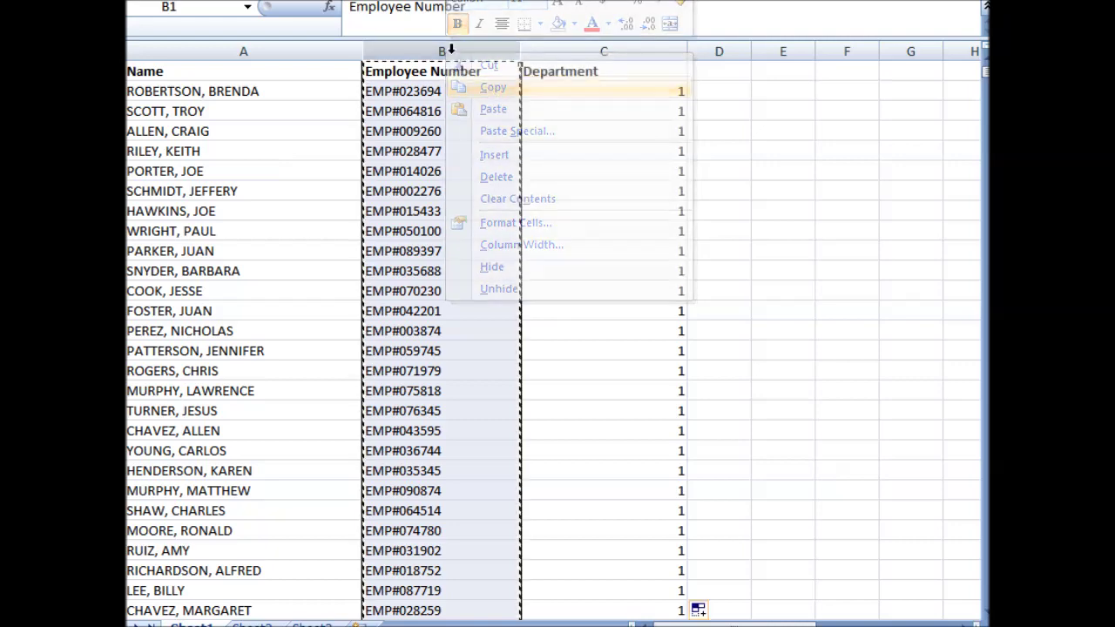
pyautogui.rightClick(446, 52)
pyautogui.click(524, 130)
pyautogui.click(349, 46)
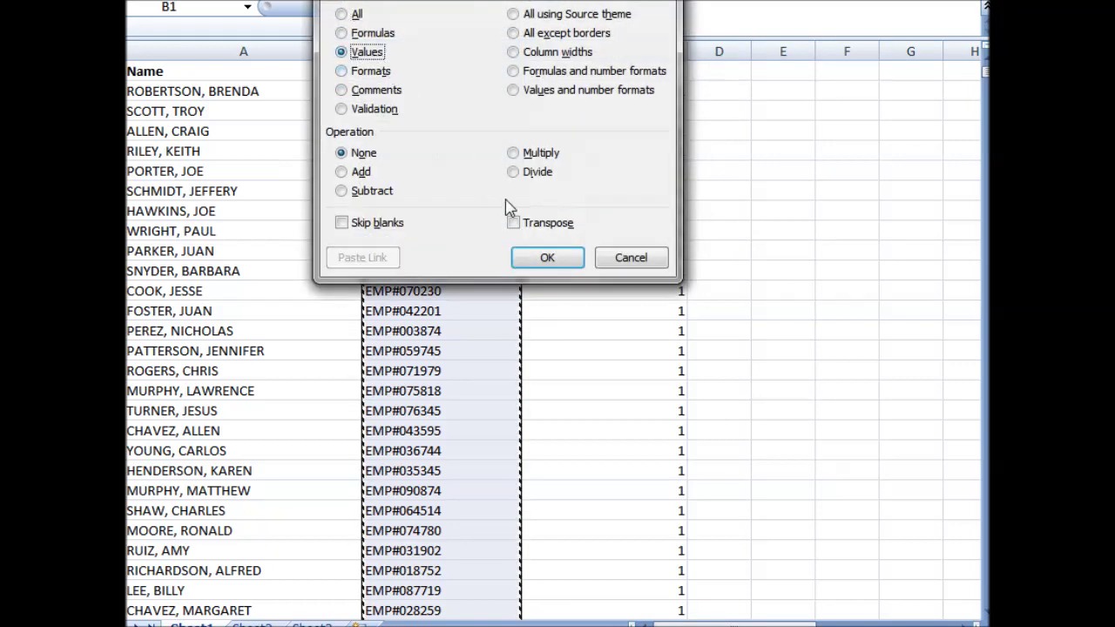
pyautogui.click(562, 277)
pyautogui.click(608, 291)
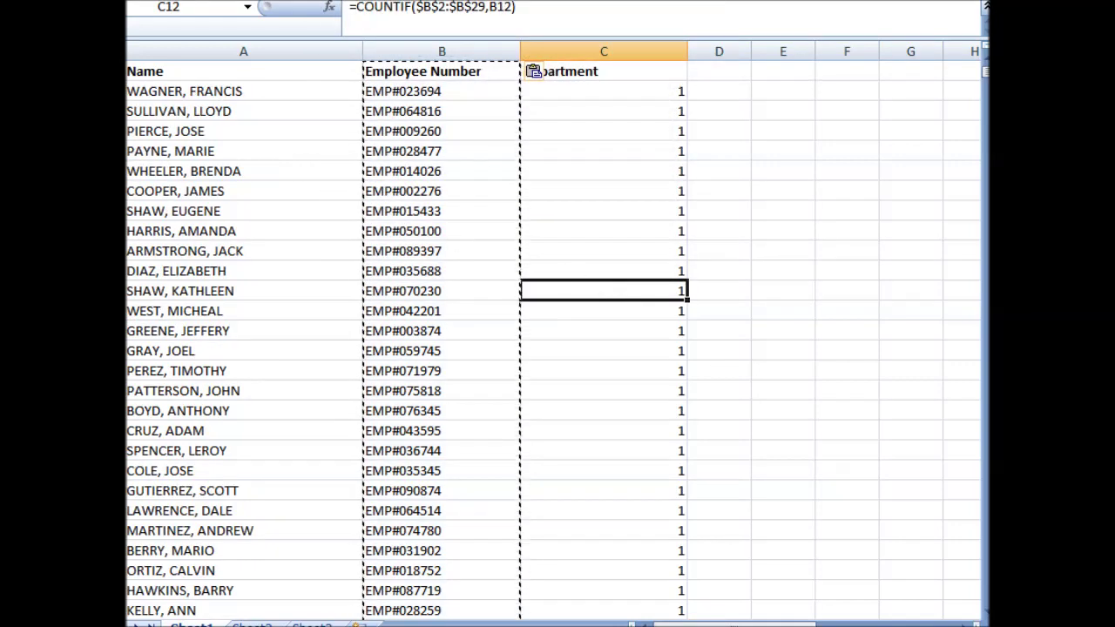
pyautogui.click(482, 91)
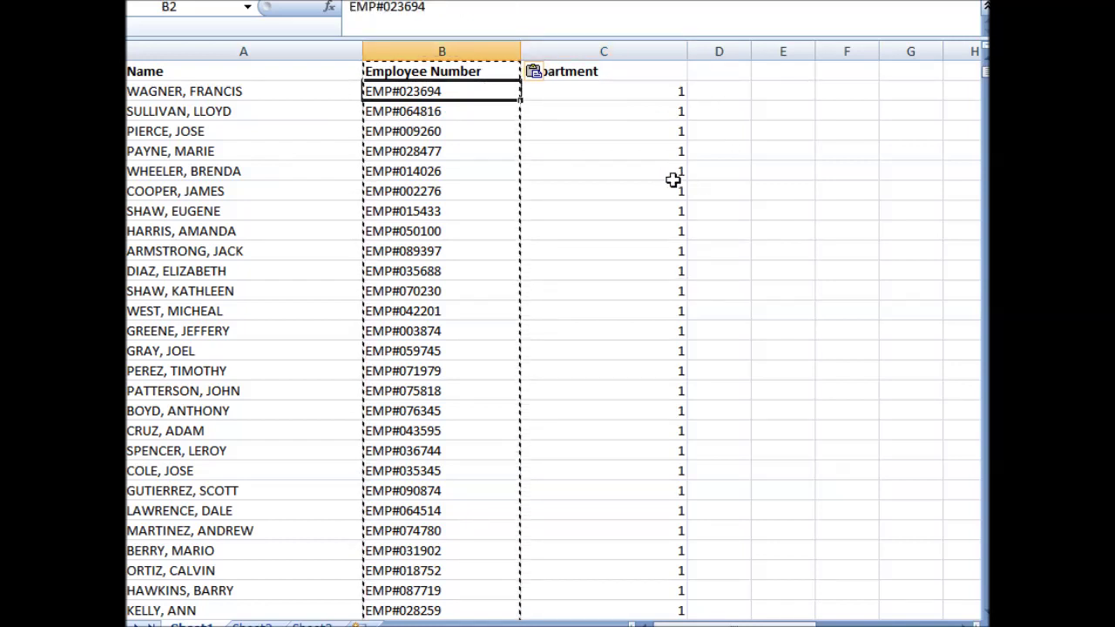
# - Paste the Name column A over itself as values and verify both columns hold static values
pyautogui.rightClick(275, 50)
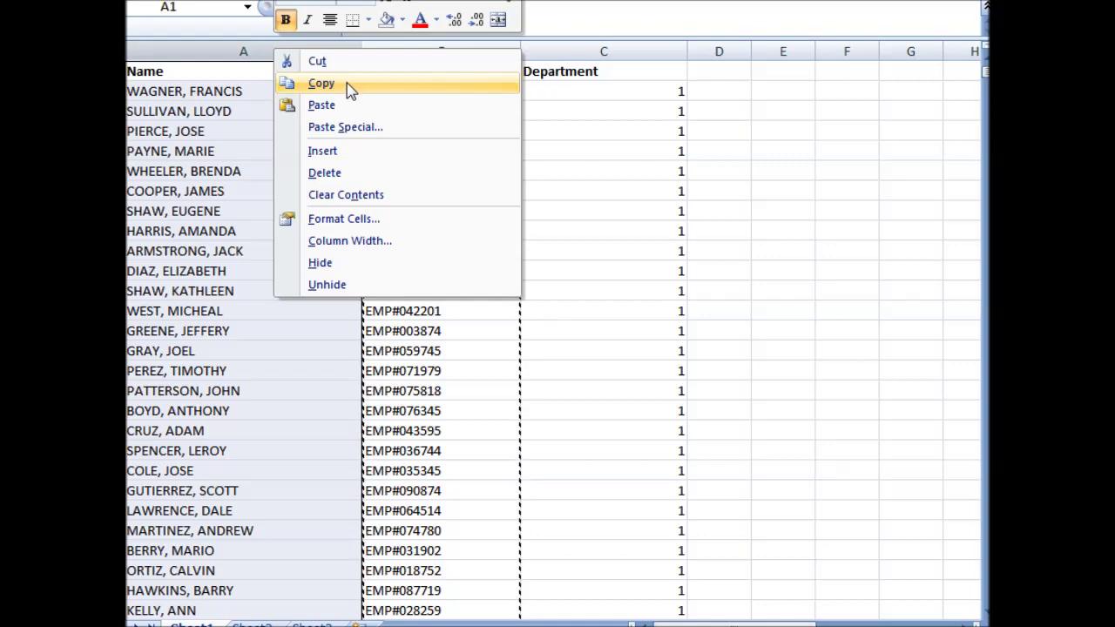
pyautogui.rightClick(217, 51)
pyautogui.click(286, 87)
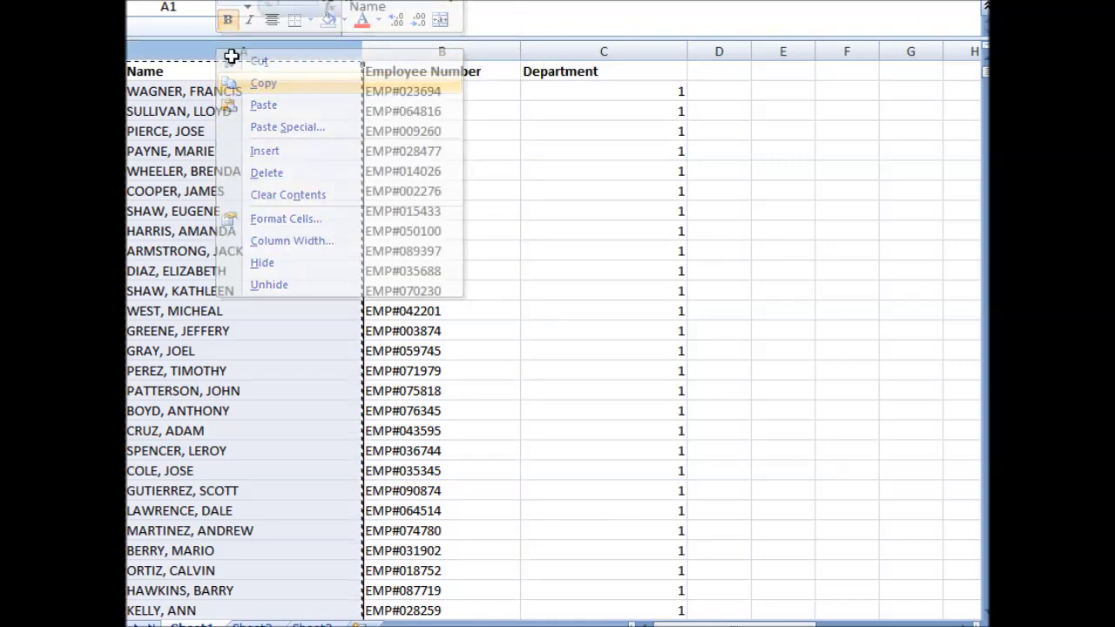
pyautogui.rightClick(234, 50)
pyautogui.click(301, 131)
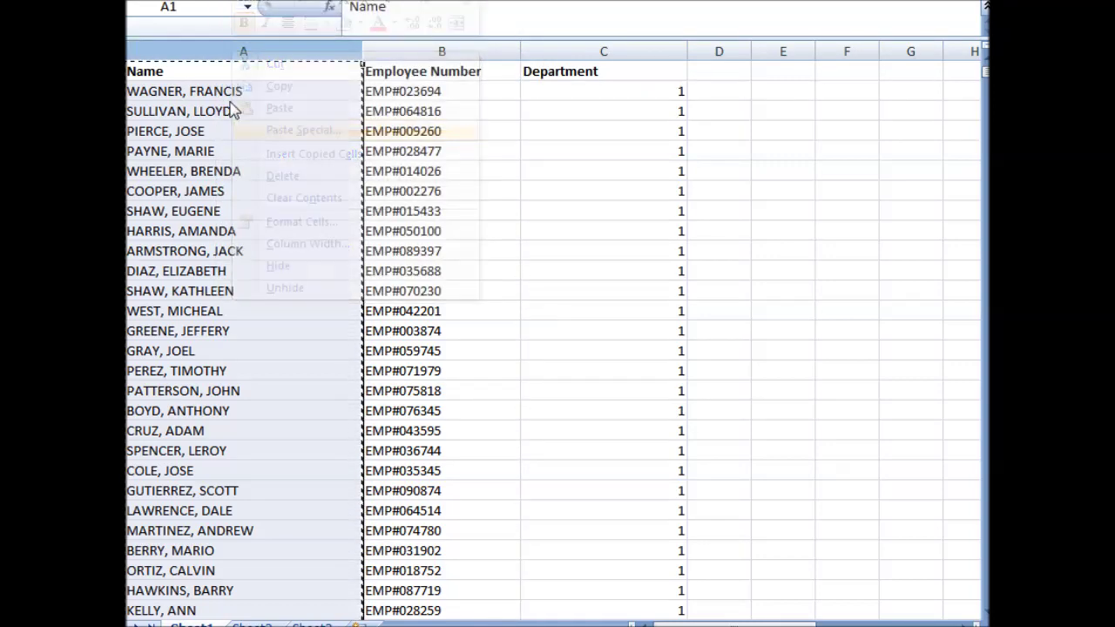
pyautogui.click(166, 53)
pyautogui.click(341, 259)
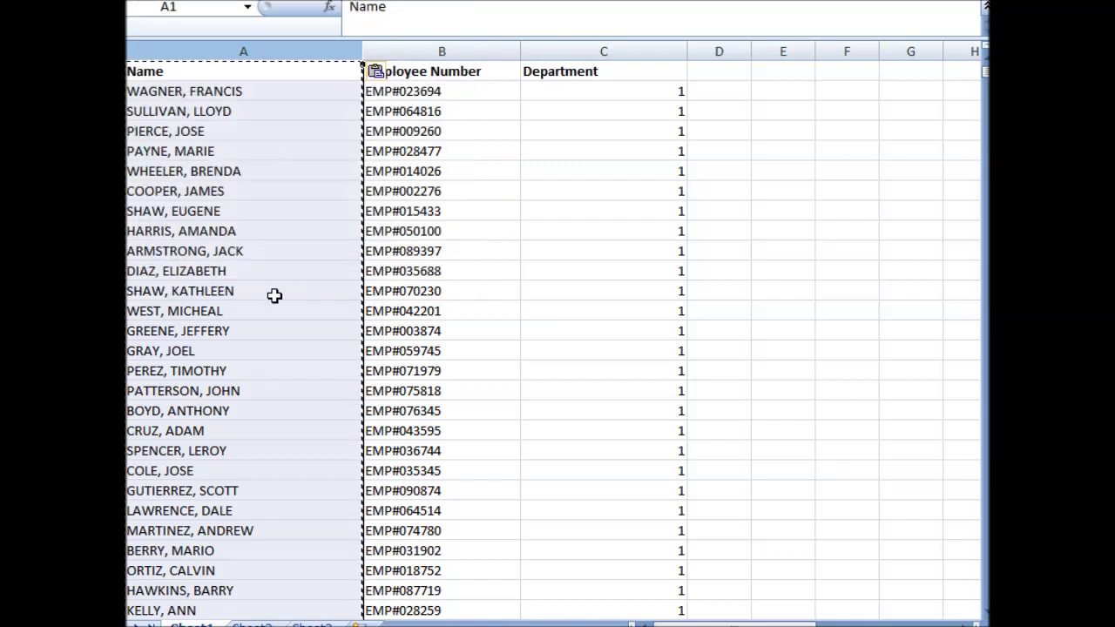
pyautogui.click(273, 294)
pyautogui.click(243, 132)
pyautogui.click(233, 229)
pyautogui.click(460, 166)
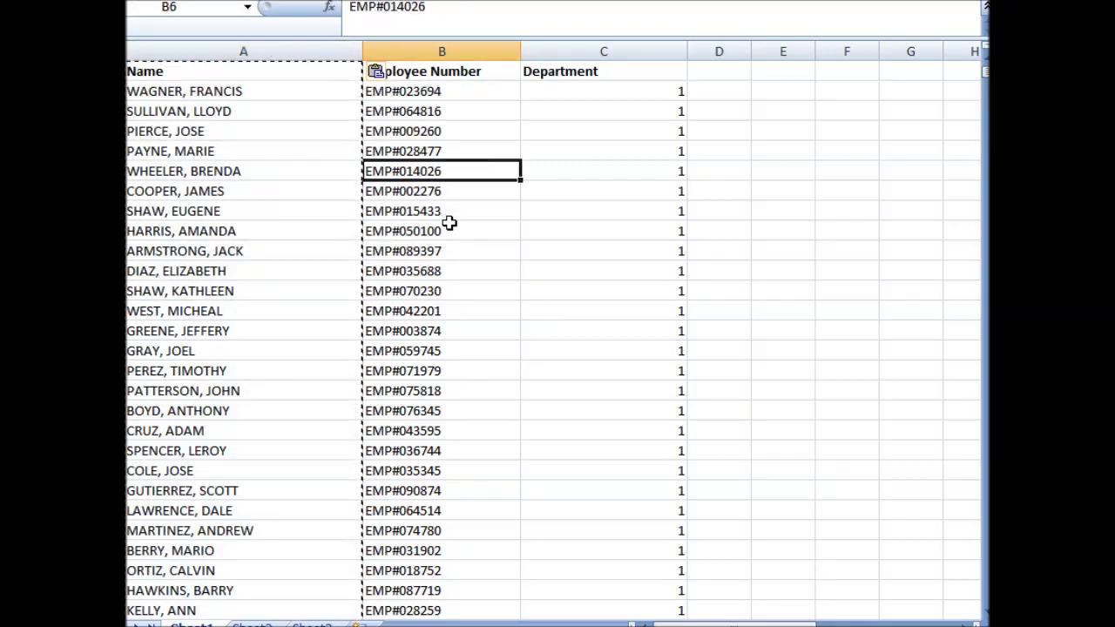
pyautogui.click(448, 228)
# - Clear the Department column C and re-enter its Department heading in C1
pyautogui.click(436, 331)
pyautogui.click(719, 150)
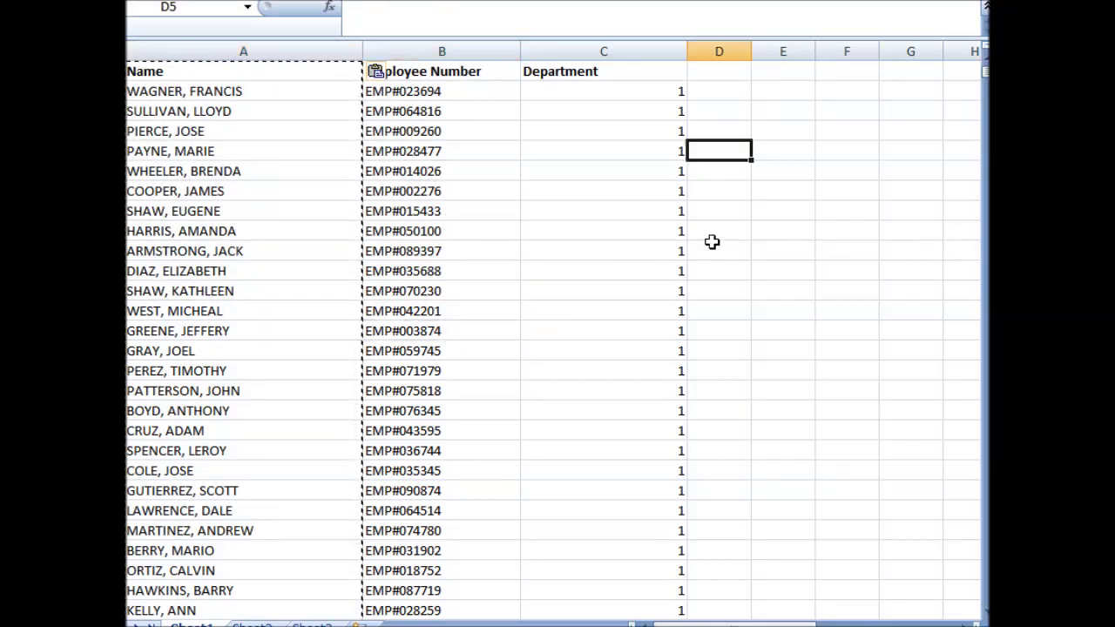
pyautogui.press('Escape')
pyautogui.click(637, 51)
pyautogui.press('Delete')
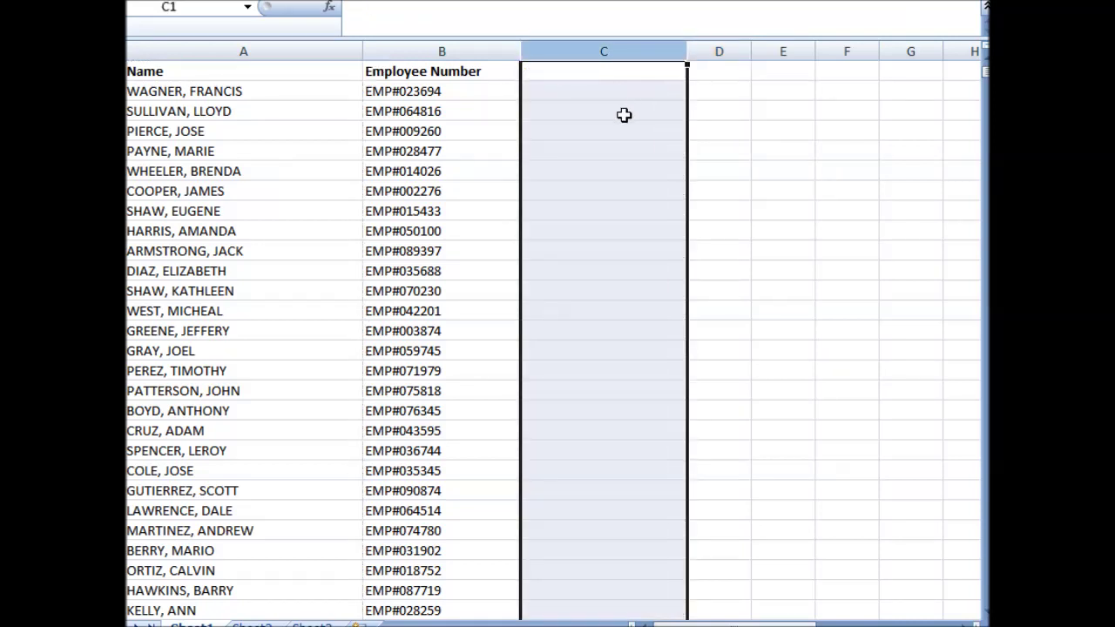
pyautogui.click(593, 72)
pyautogui.write('Department')
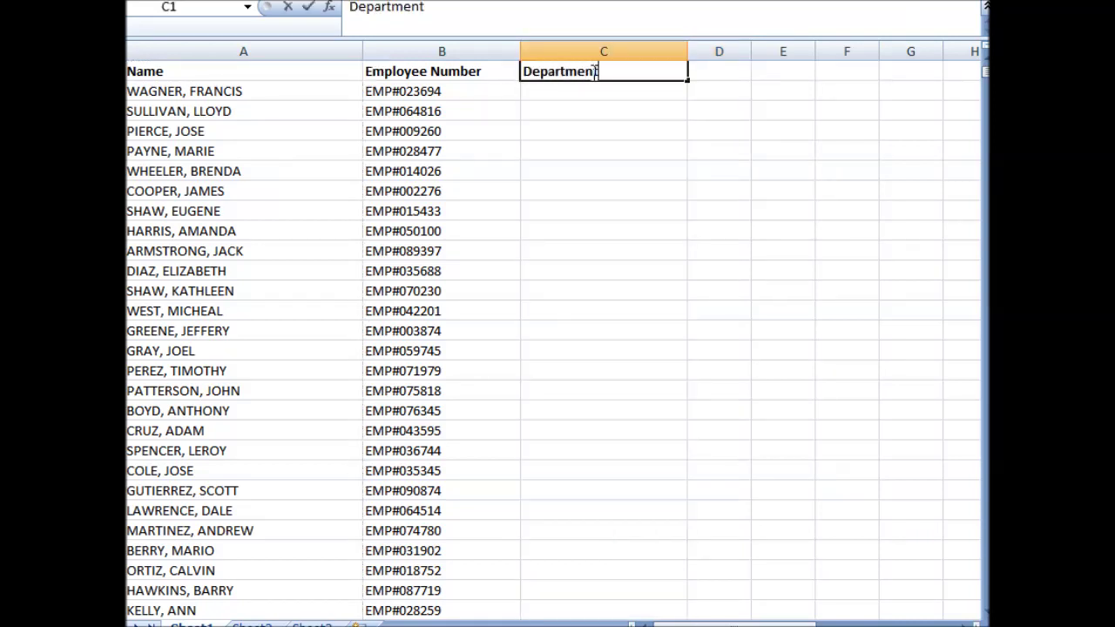
pyautogui.press('Return')
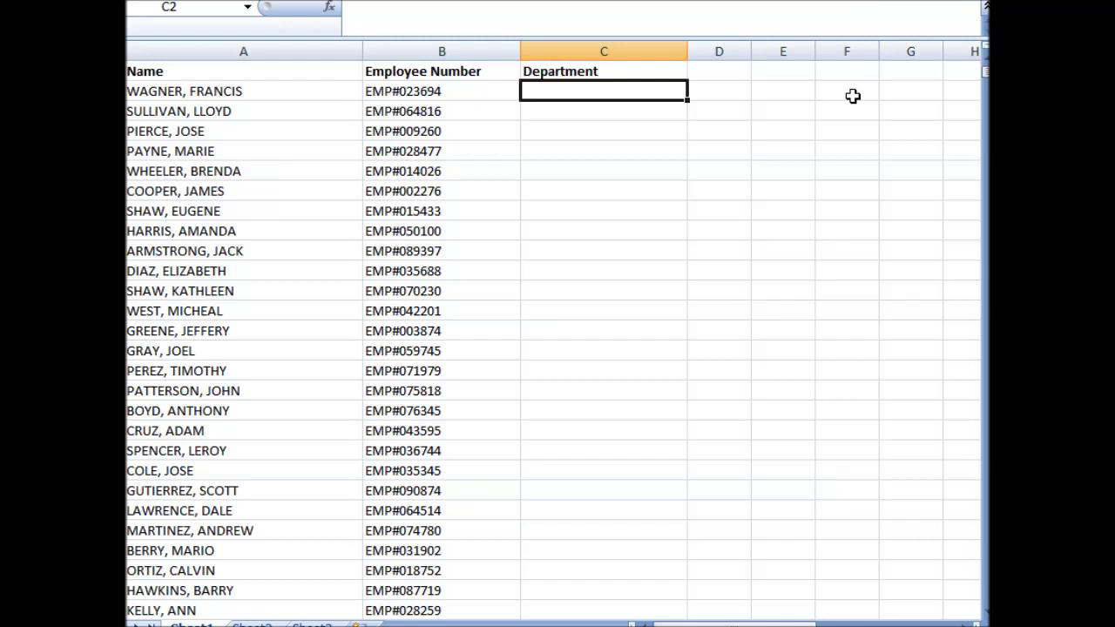
# - Widen column E and list Assembly, Production Control, Quality Control, Human Resources and IT in E2:E6
pyautogui.moveTo(817, 51); pyautogui.dragTo(858, 53)
pyautogui.click(819, 87)
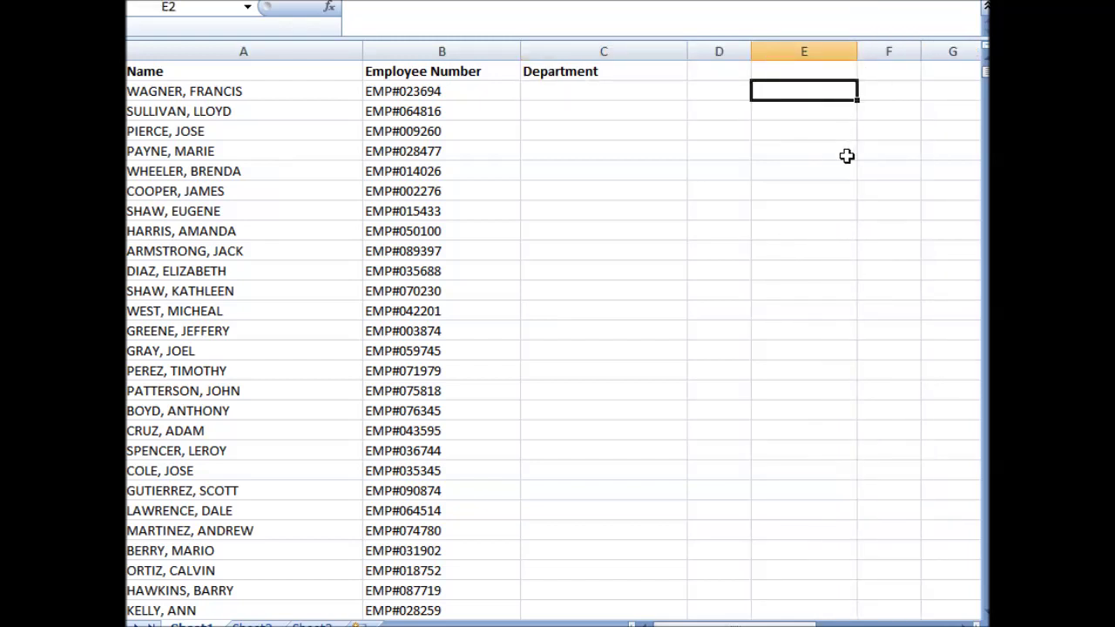
pyautogui.write('Ass')
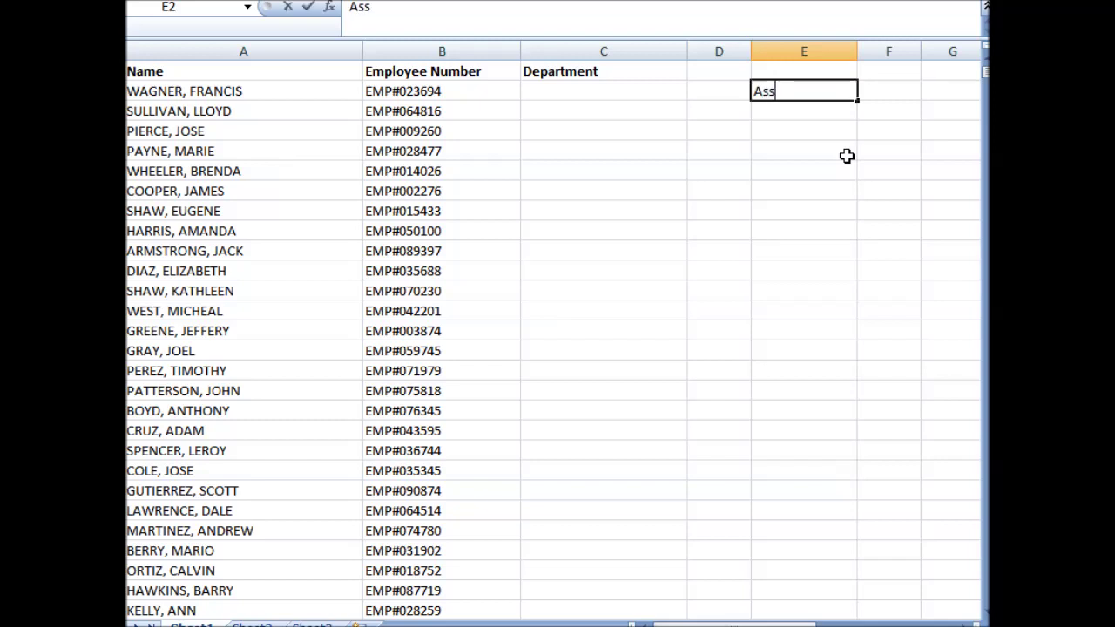
pyautogui.write('embly')
pyautogui.press('Return')
pyautogui.write('Production Control')
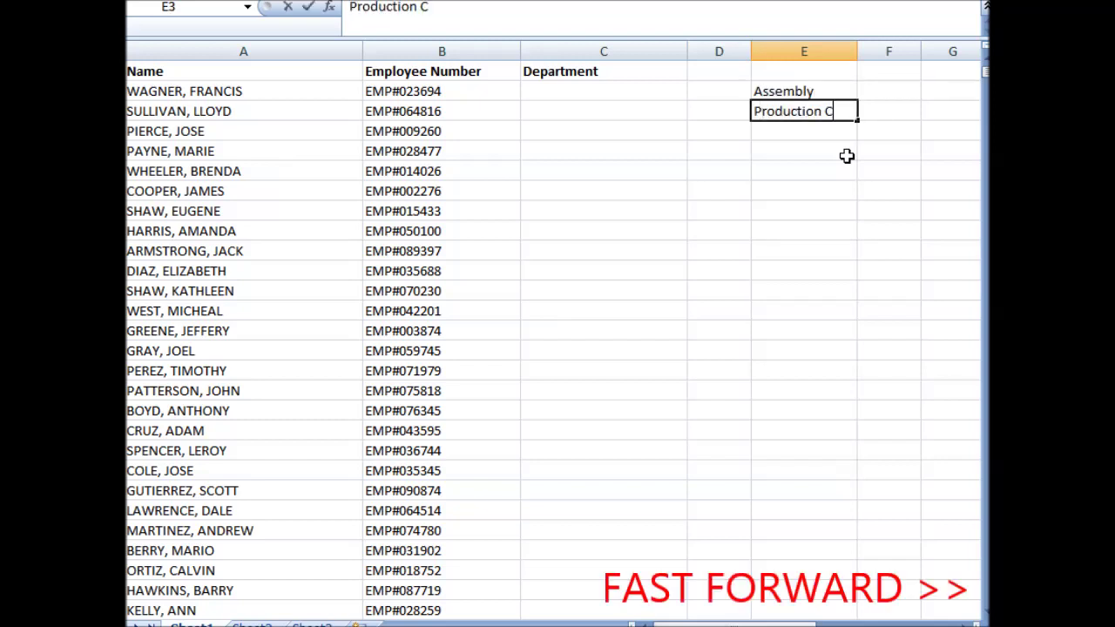
pyautogui.press('Return')
pyautogui.write('Quality Control')
pyautogui.press('Return')
pyautogui.write('Human Resources')
pyautogui.press('Return')
pyautogui.write('IT')
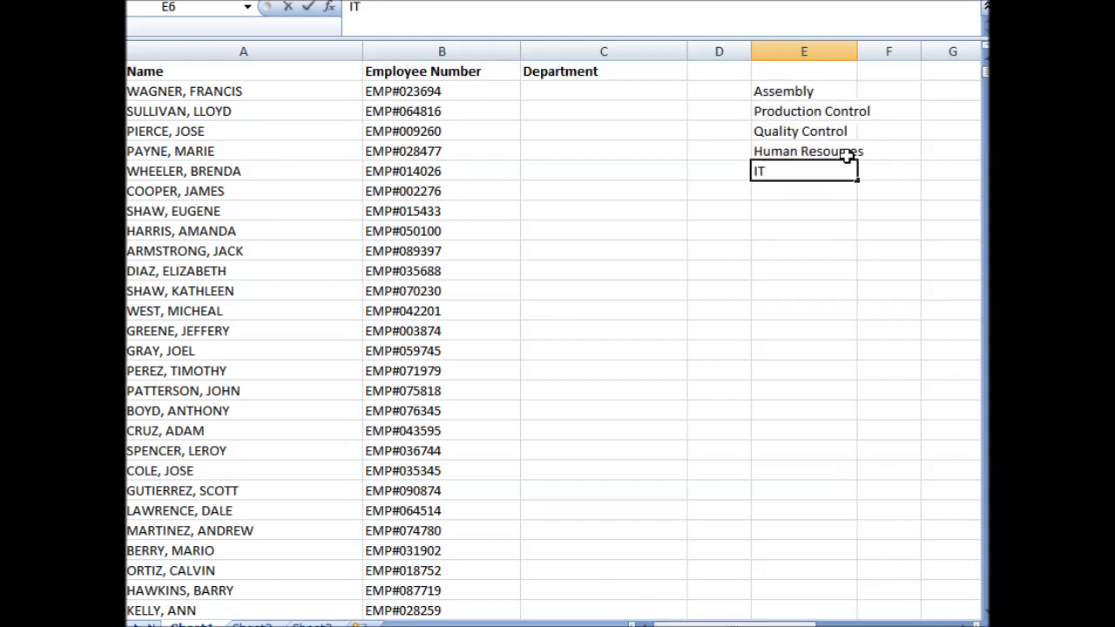
pyautogui.press('Return')
pyautogui.click(580, 100)
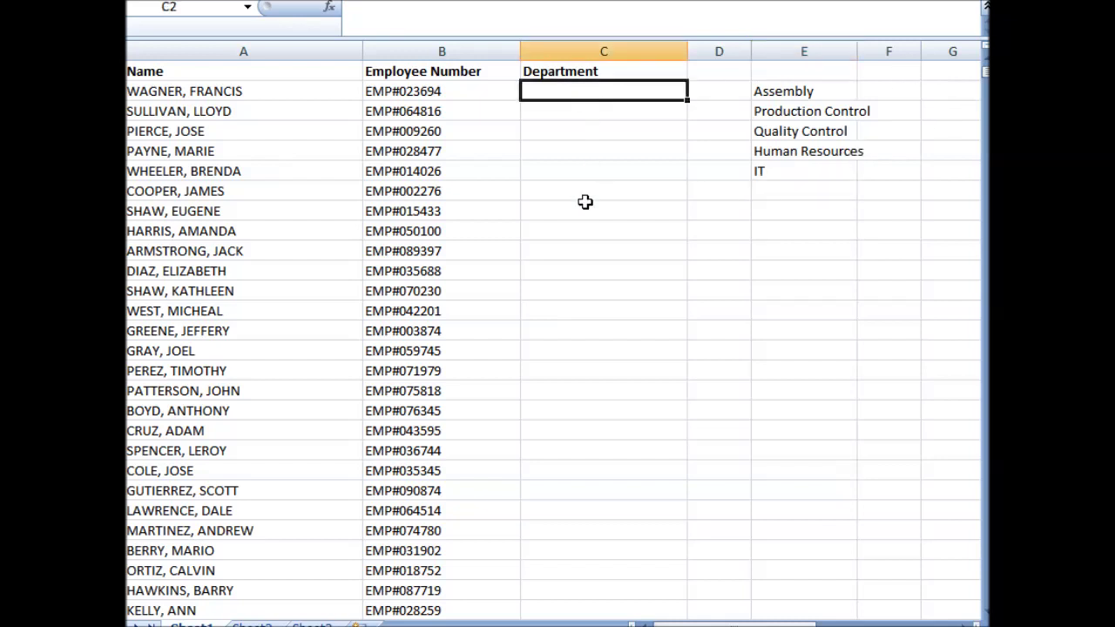
# - Number the departments 1 to 4 in D2:D5
pyautogui.click(734, 92)
pyautogui.write('1')
pyautogui.press('Return')
pyautogui.write('2')
pyautogui.press('Return')
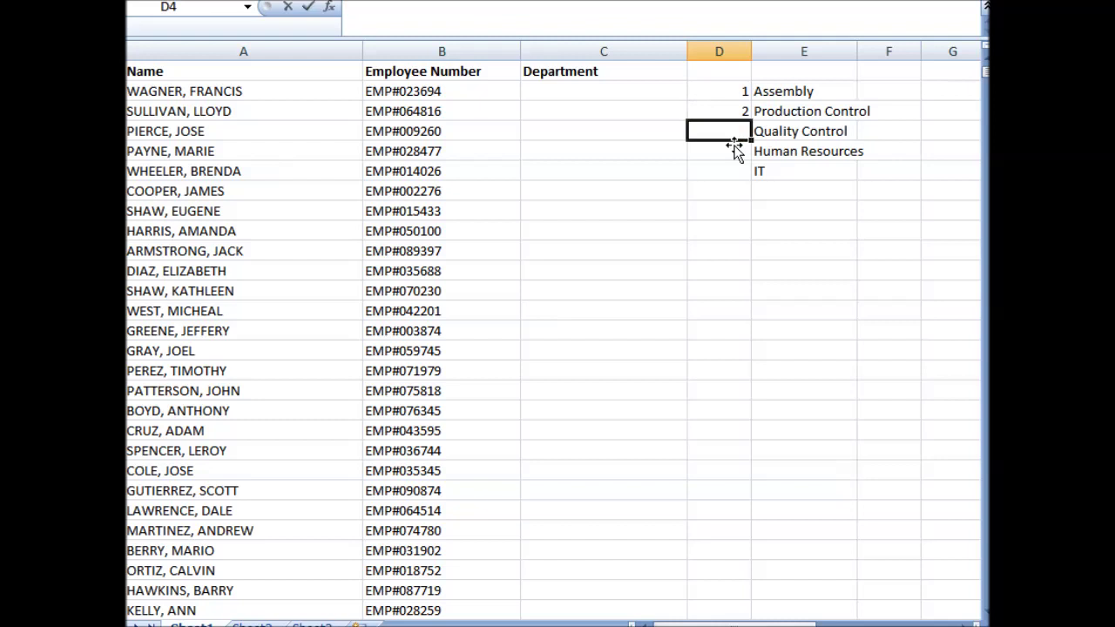
pyautogui.write('3')
pyautogui.press('Return')
pyautogui.write('4')
pyautogui.press('Return')
# - Correct D5 to 4 and enter 5 beside IT in D6
pyautogui.click(740, 150)
pyautogui.write('5')
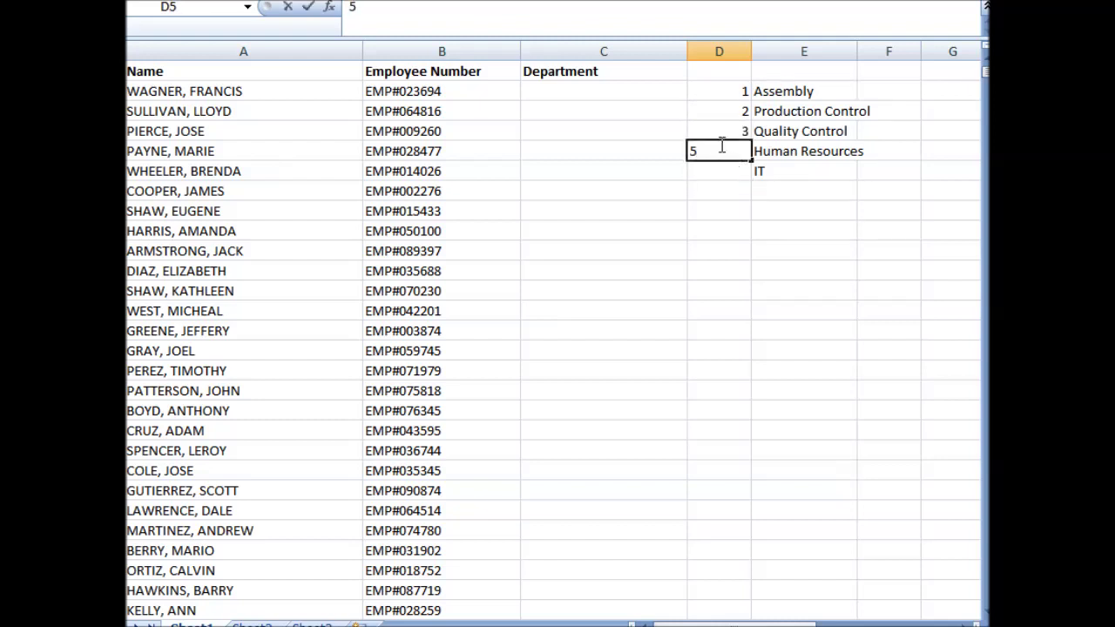
pyautogui.press('BackSpace')
pyautogui.write('4')
pyautogui.press('Return')
pyautogui.write('5')
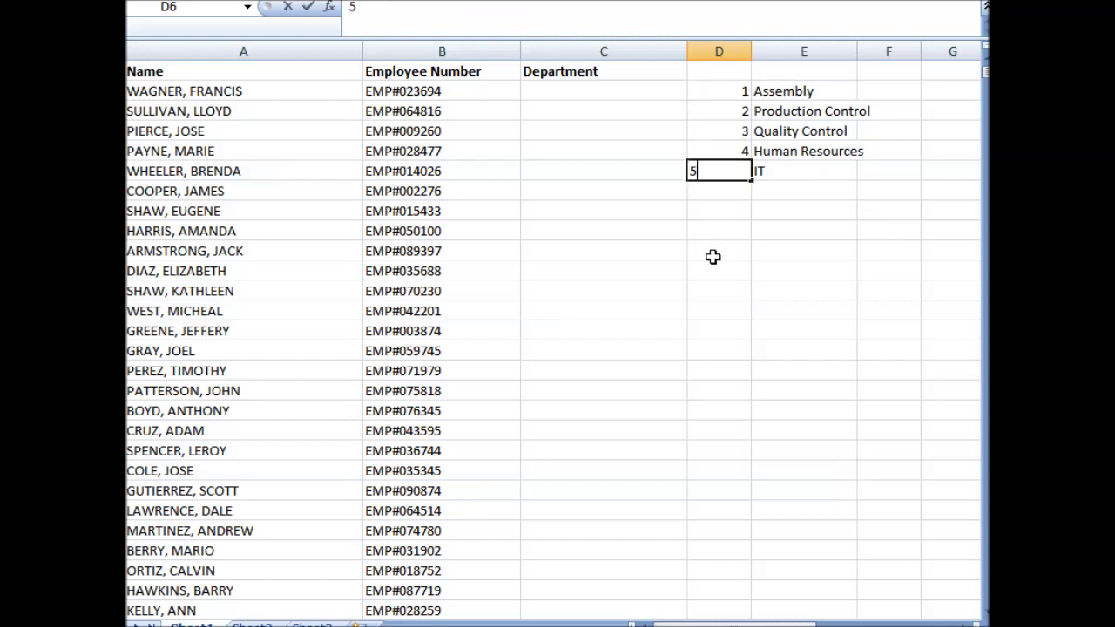
pyautogui.click(712, 257)
# - Check the numbered list in D2:E6 and select C2 for the lookup formula
pyautogui.click(564, 71)
pyautogui.click(567, 90)
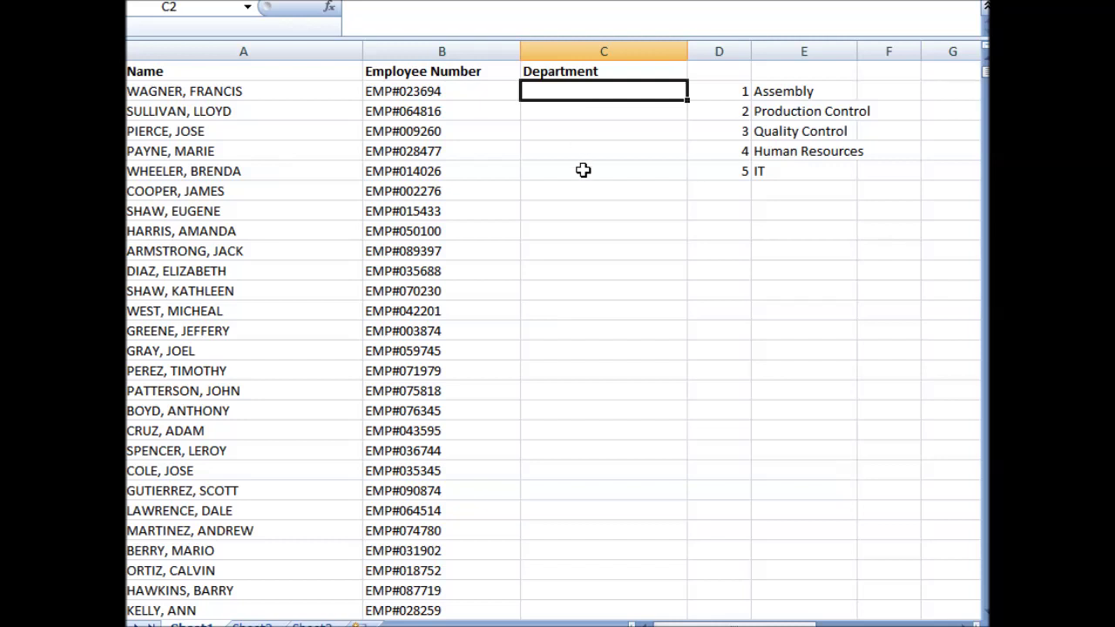
pyautogui.moveTo(713, 91); pyautogui.dragTo(794, 190)
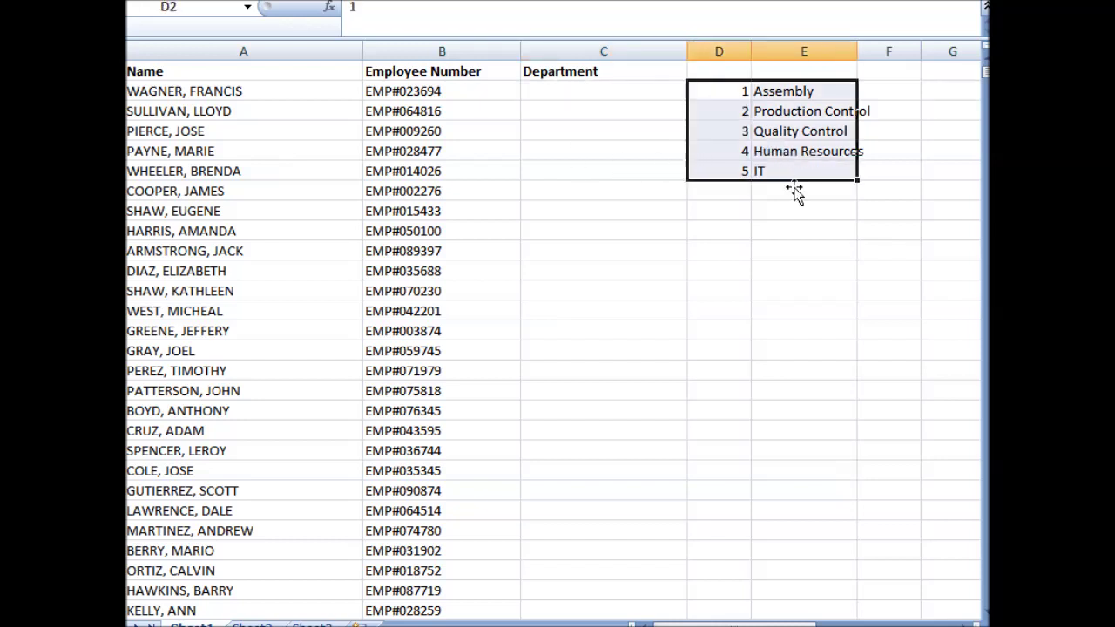
pyautogui.click(781, 231)
pyautogui.click(636, 94)
# - Enter =VLOOKUP(ROUNDUP(RAND()*5,0),$D$2:$E$6,FALSE) in C2, which returns #VALUE!
pyautogui.write('=')
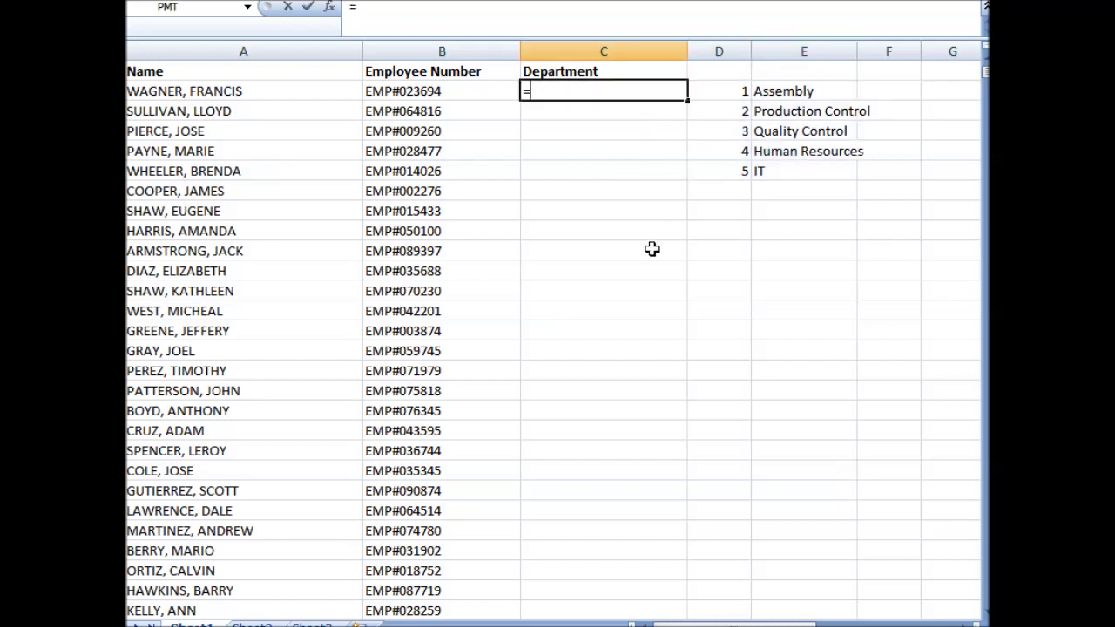
pyautogui.write('vlooku')
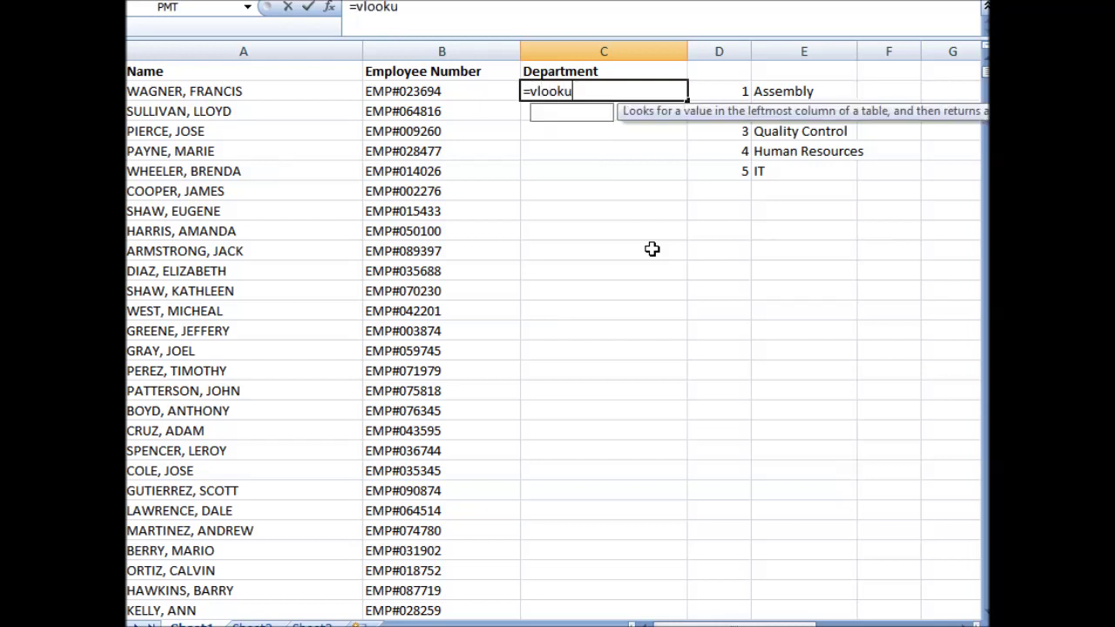
pyautogui.write('p(rou')
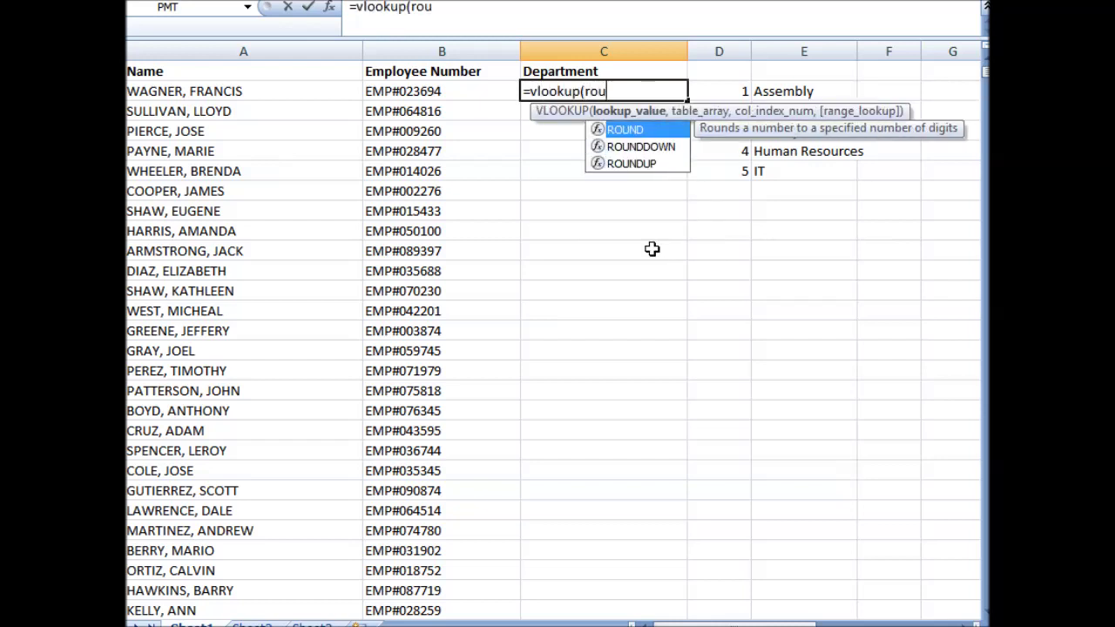
pyautogui.write('ndup(ran')
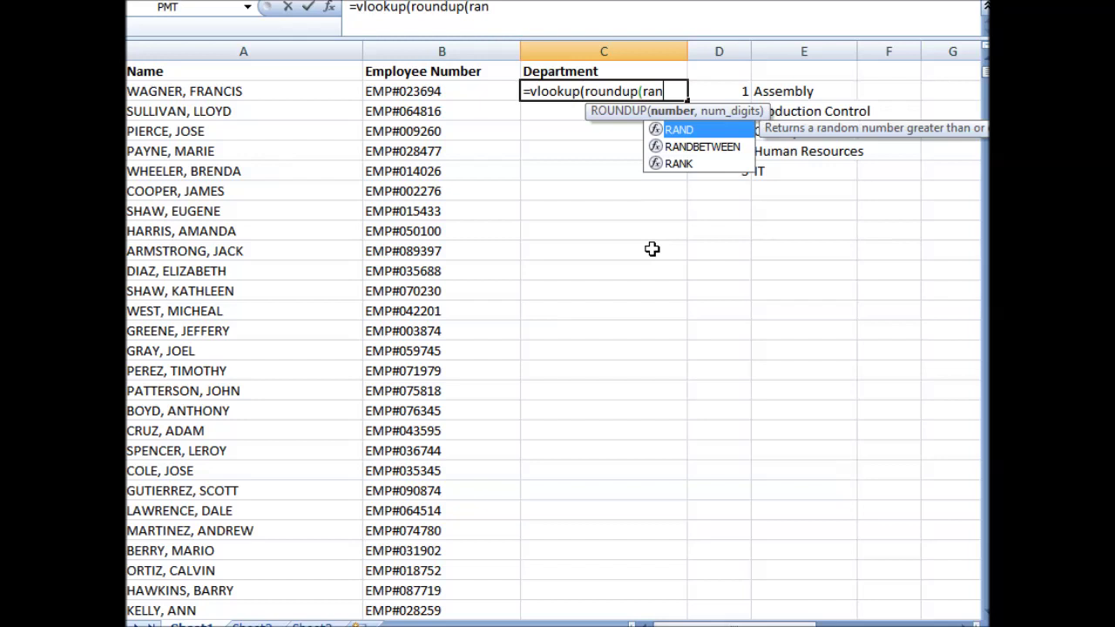
pyautogui.write('d()')
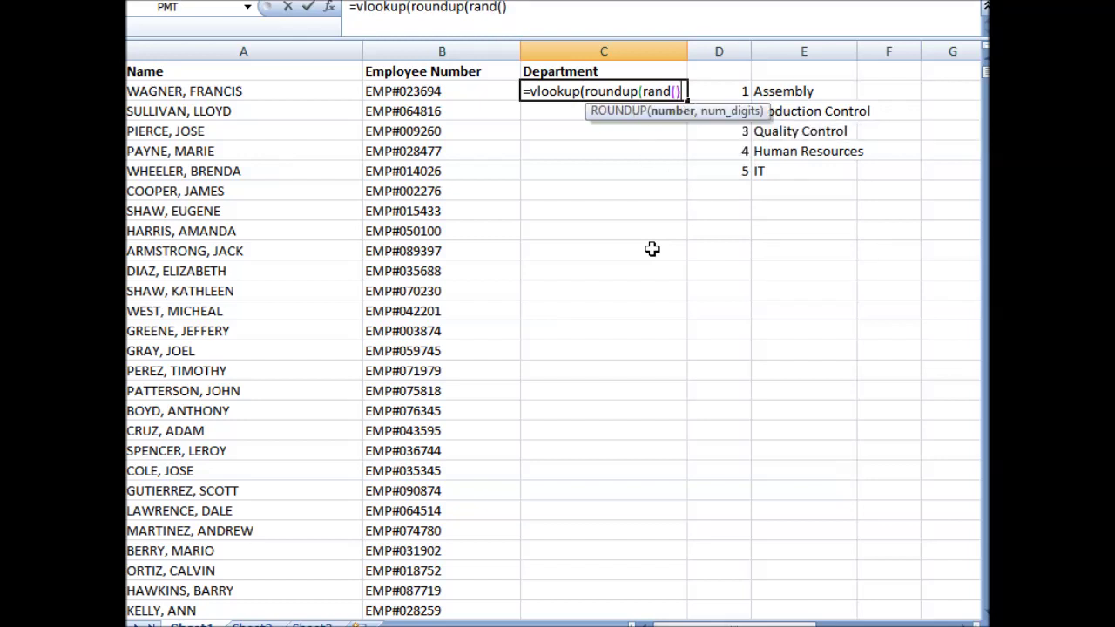
pyautogui.write('*5,')
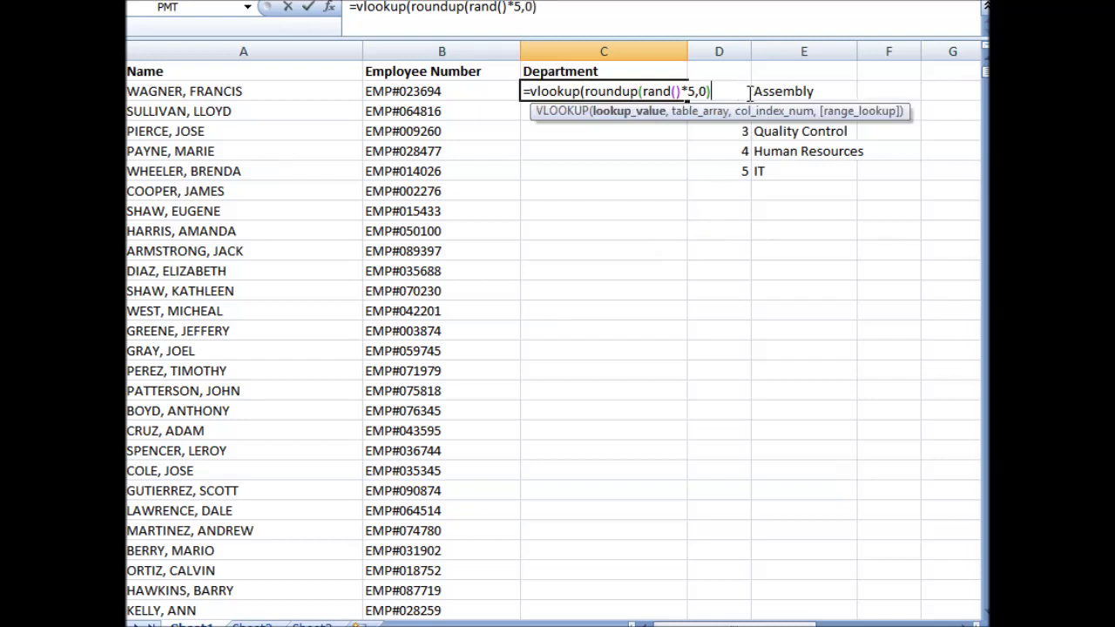
pyautogui.write('0),')
pyautogui.moveTo(751, 88); pyautogui.dragTo(735, 177)
pyautogui.press('F4')
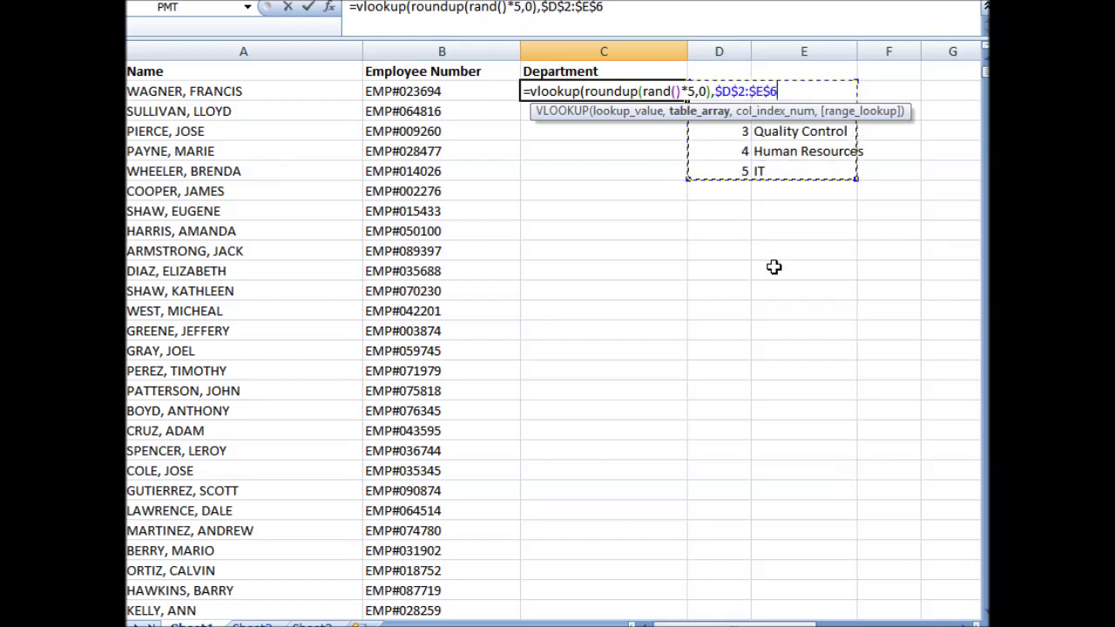
pyautogui.write(',')
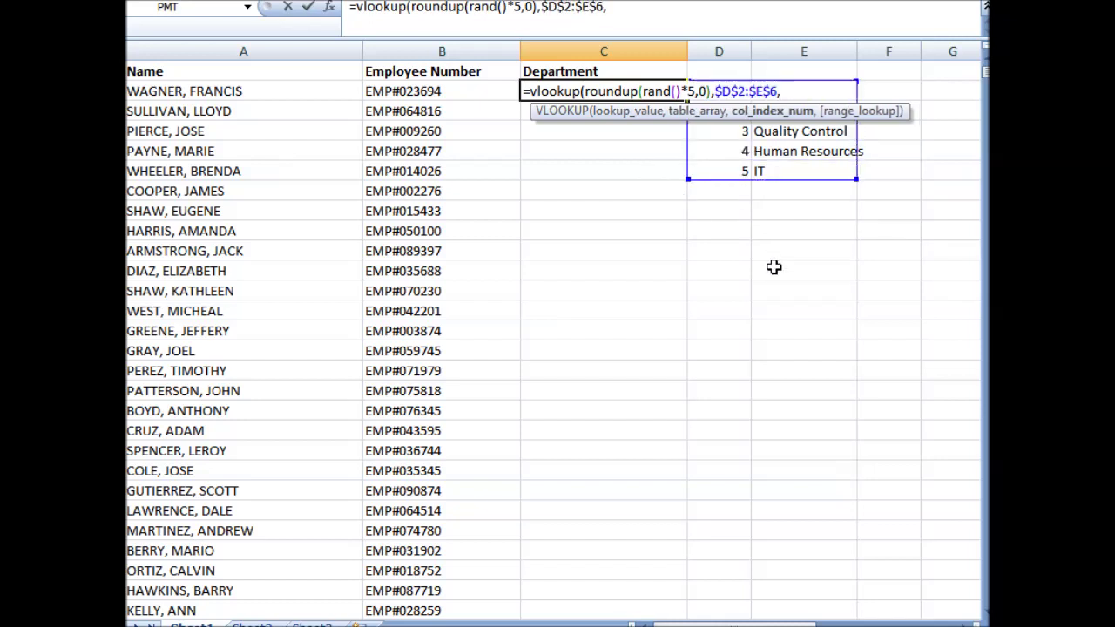
pyautogui.write('false)')
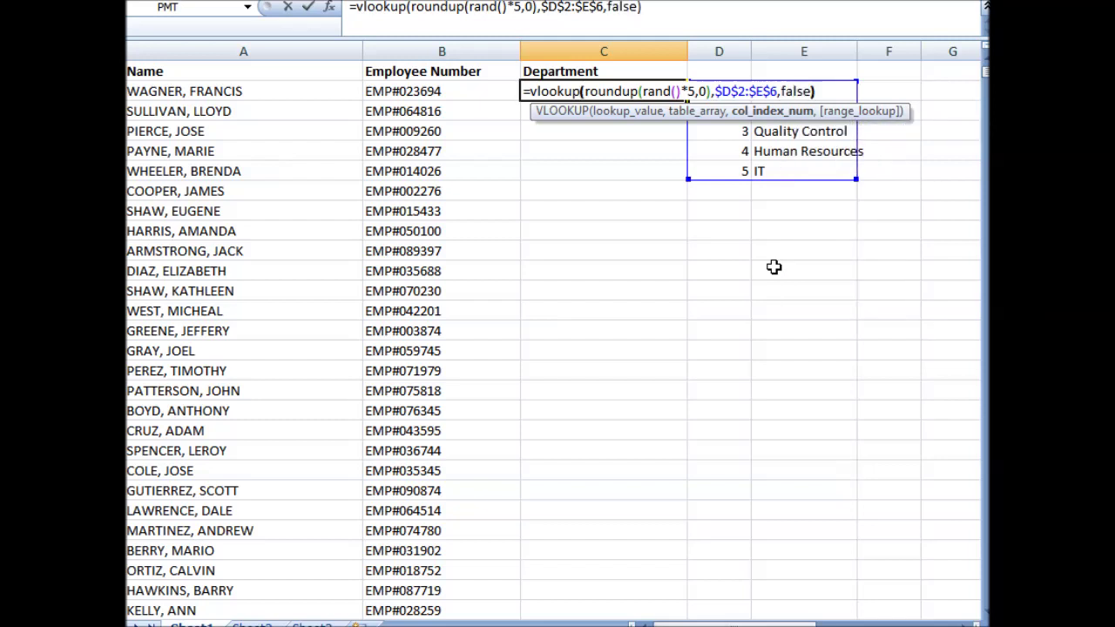
pyautogui.press('Return')
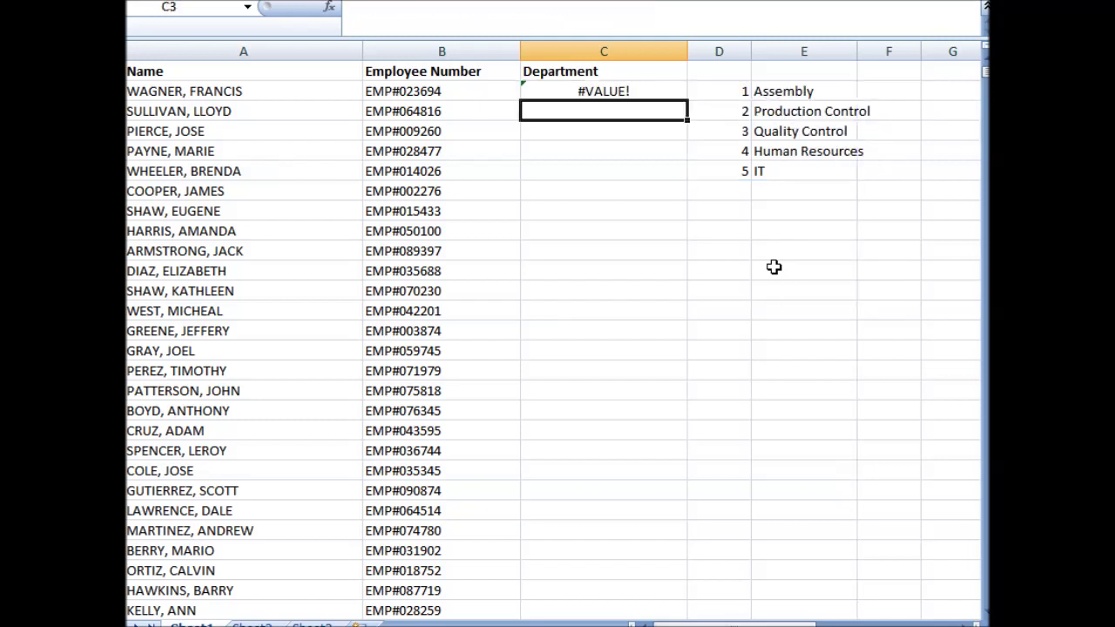
pyautogui.press('Up')
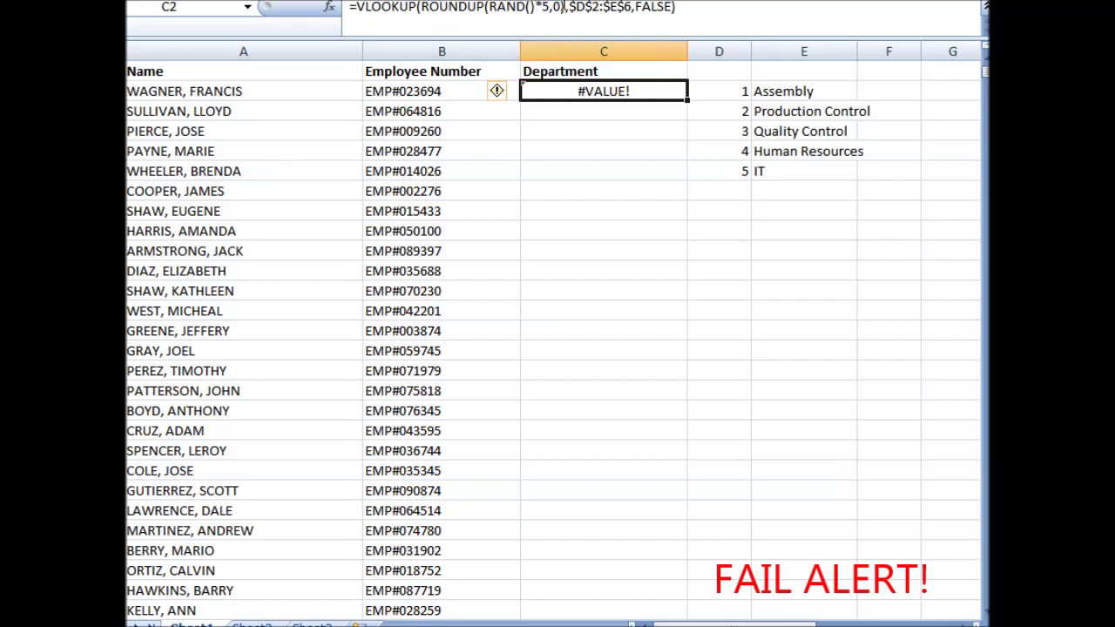
# - Insert the missing column index 2 before FALSE so C2 shows a department
pyautogui.click(565, 7)
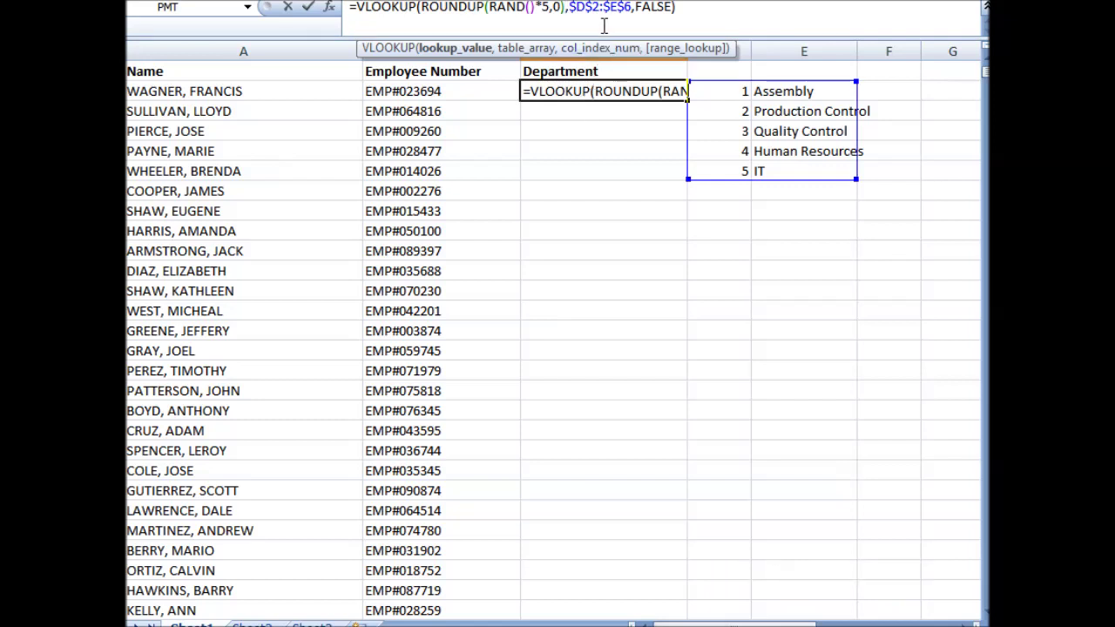
pyautogui.click(636, 7)
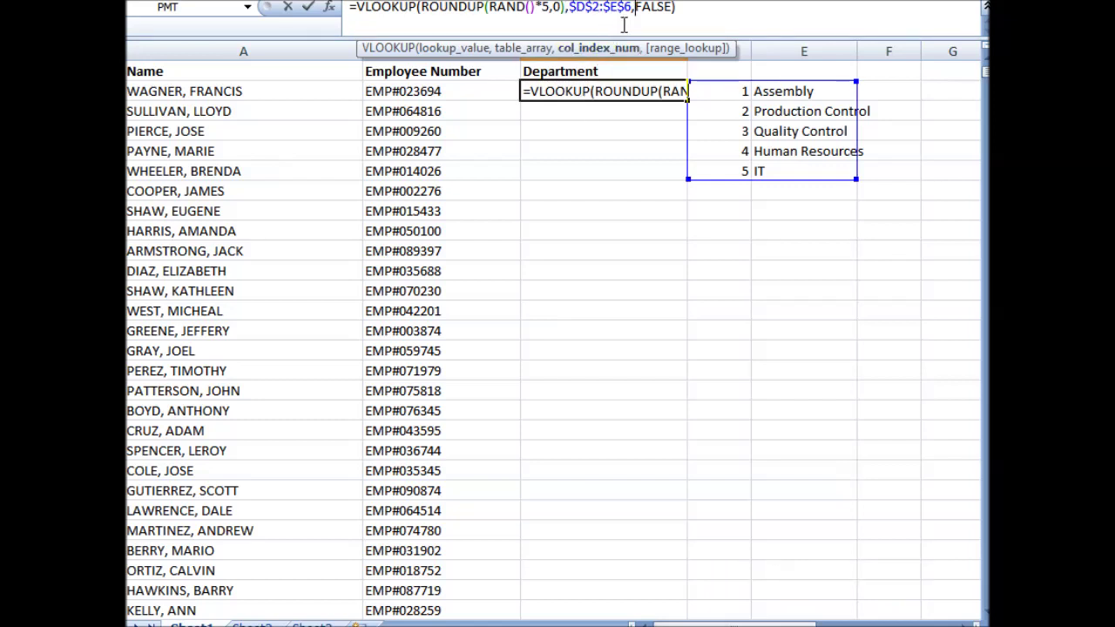
pyautogui.write('2,')
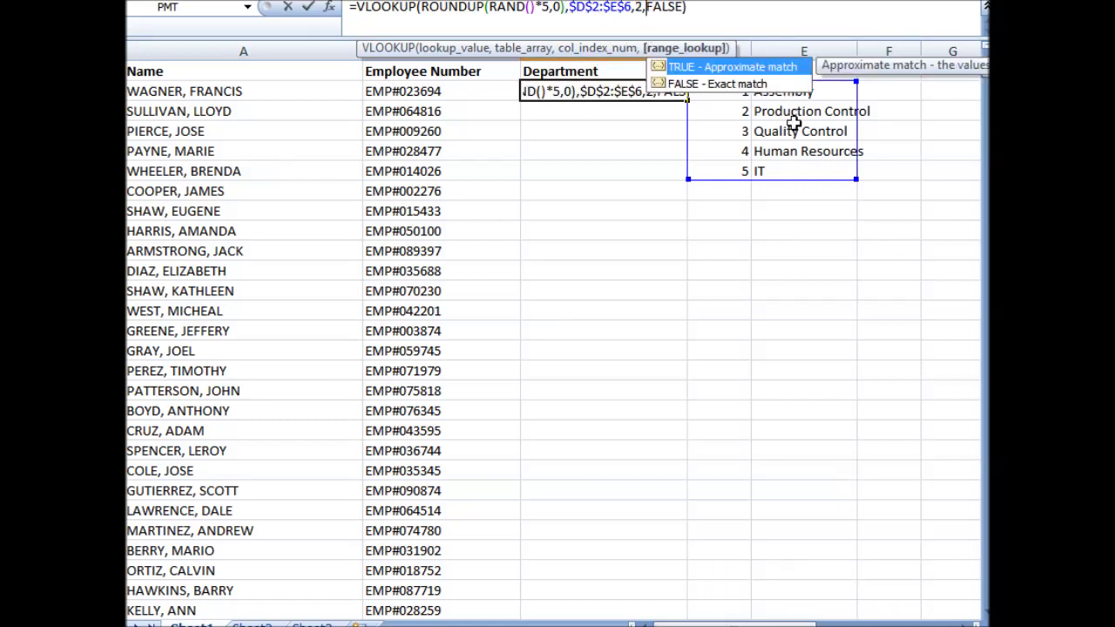
pyautogui.press('Return')
pyautogui.click(615, 98)
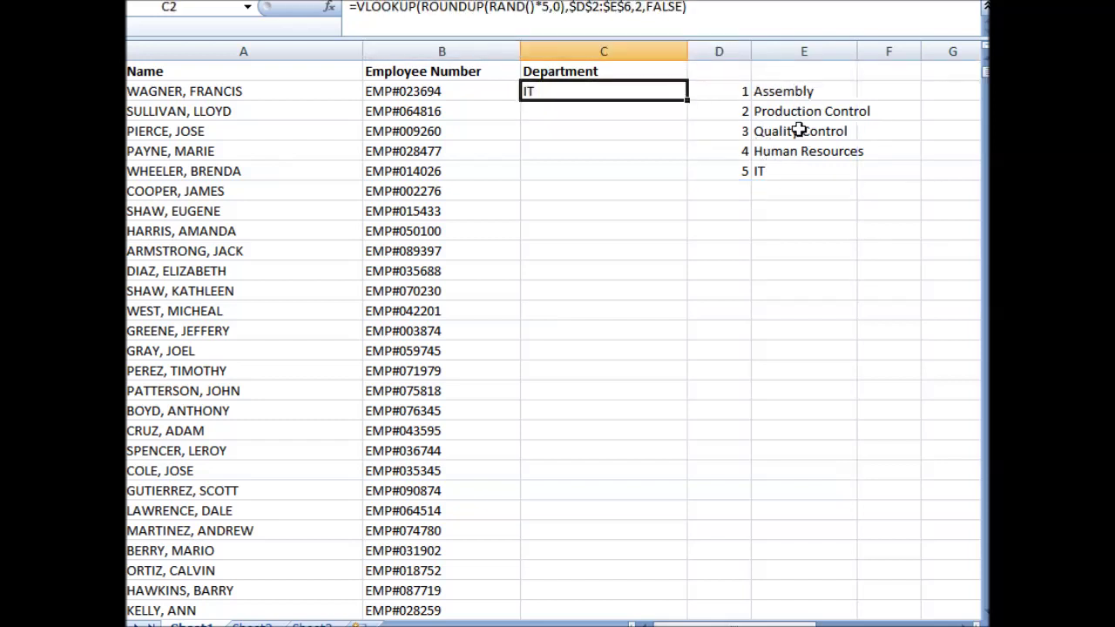
# - Fill C2's lookup formula down column C and recalculate with F9 four times
pyautogui.doubleClick(690, 99)
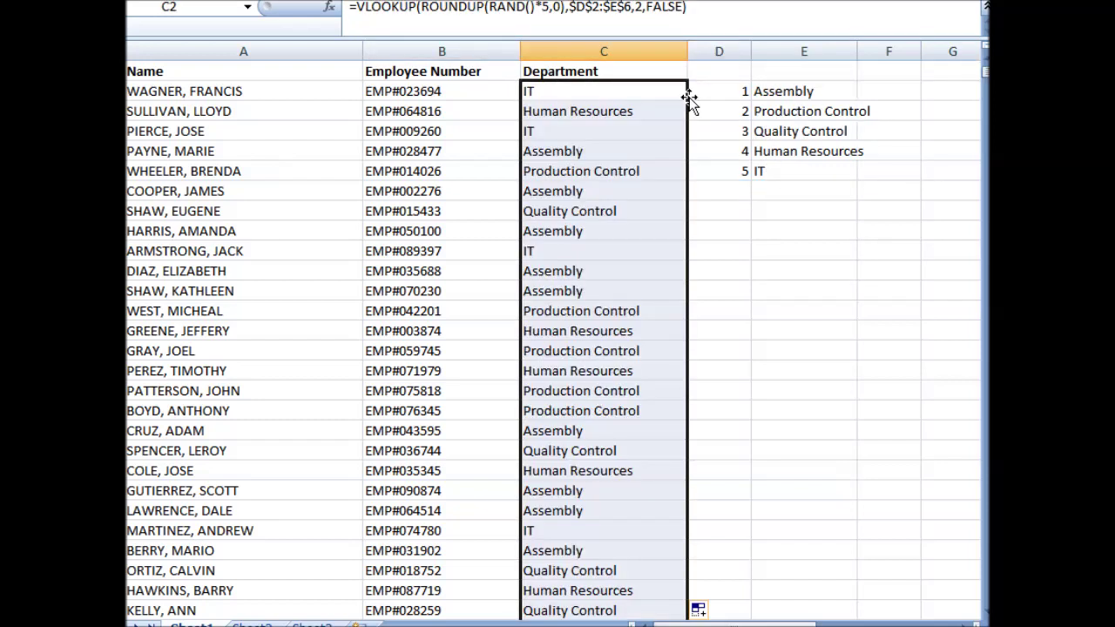
pyautogui.scroll(-3, 575, 214)
pyautogui.scroll(3, 584, 231)
pyautogui.press('F9')
pyautogui.press('F9')
pyautogui.press('F9')
pyautogui.press('F9')
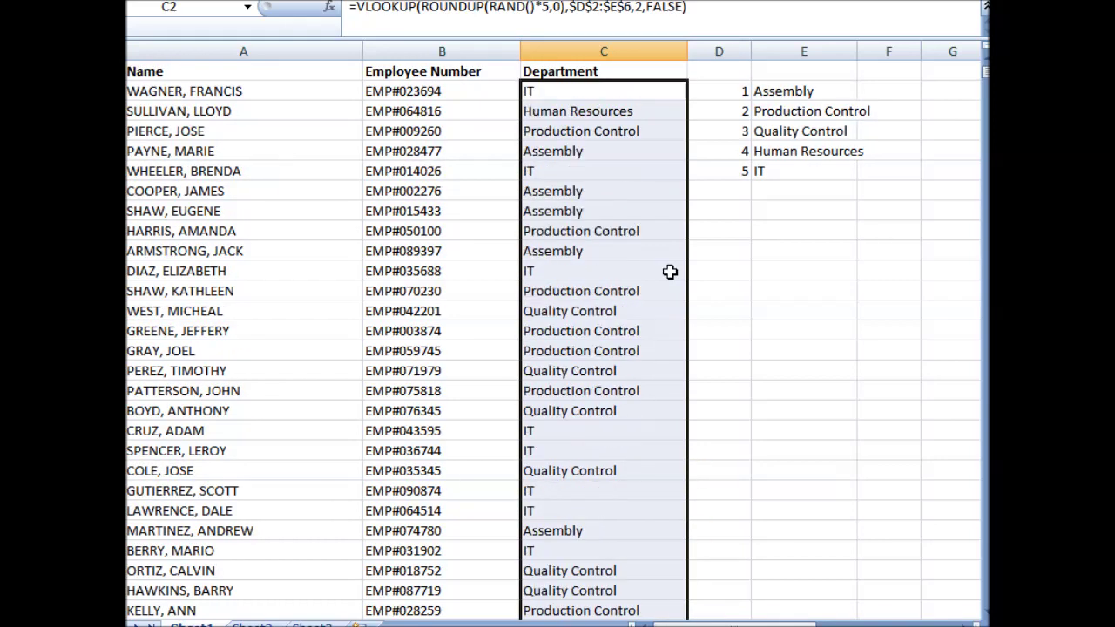
pyautogui.press('F9')
pyautogui.press('F9')
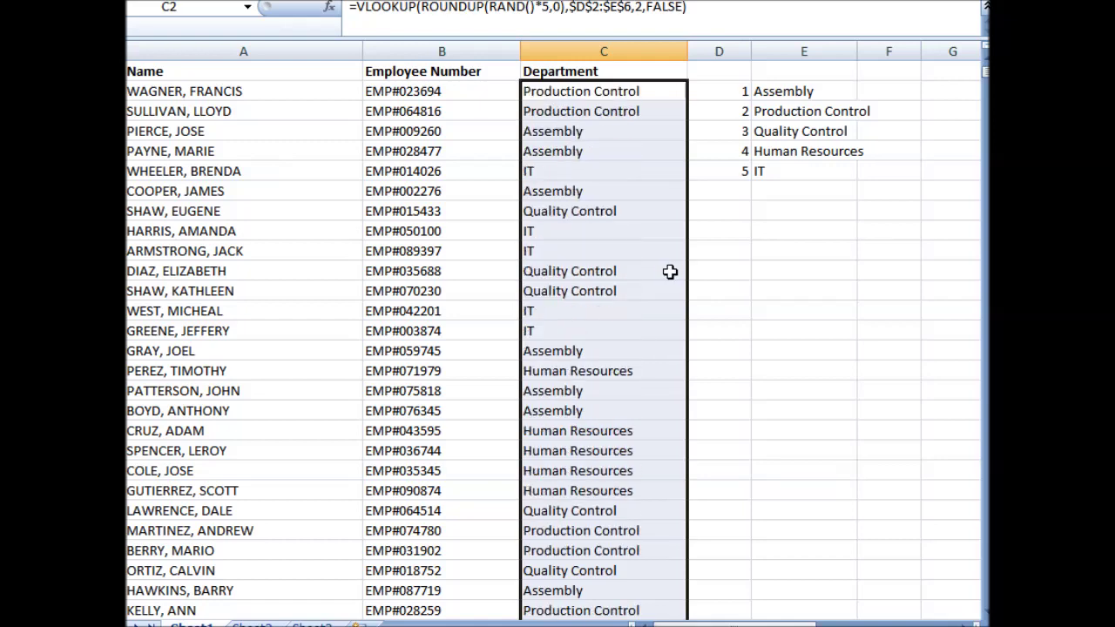
pyautogui.press('F9')
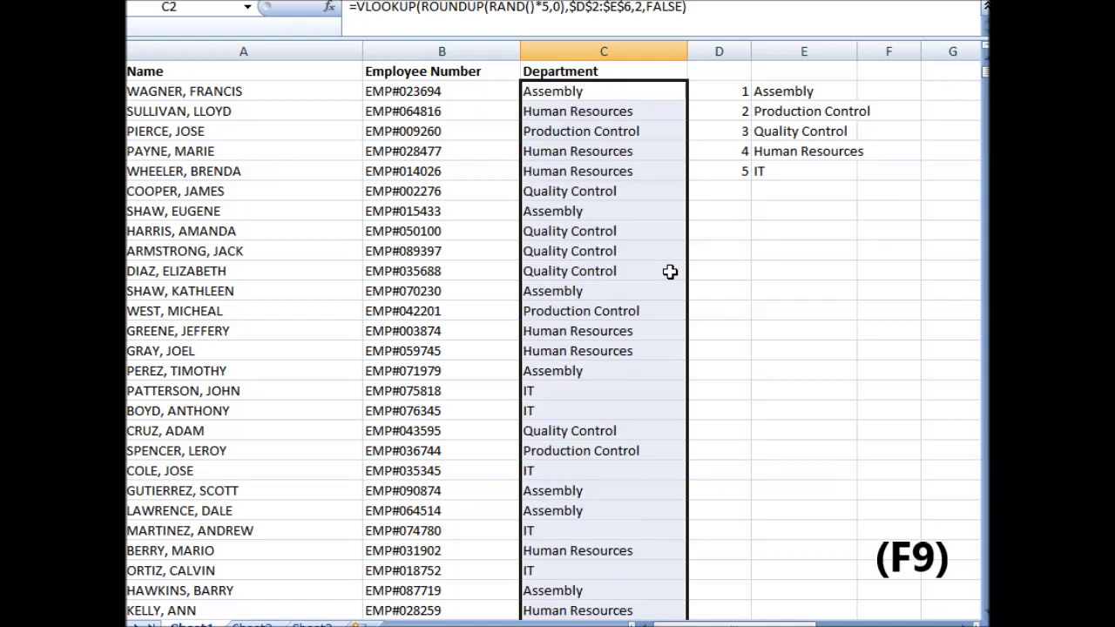
pyautogui.press('F9')
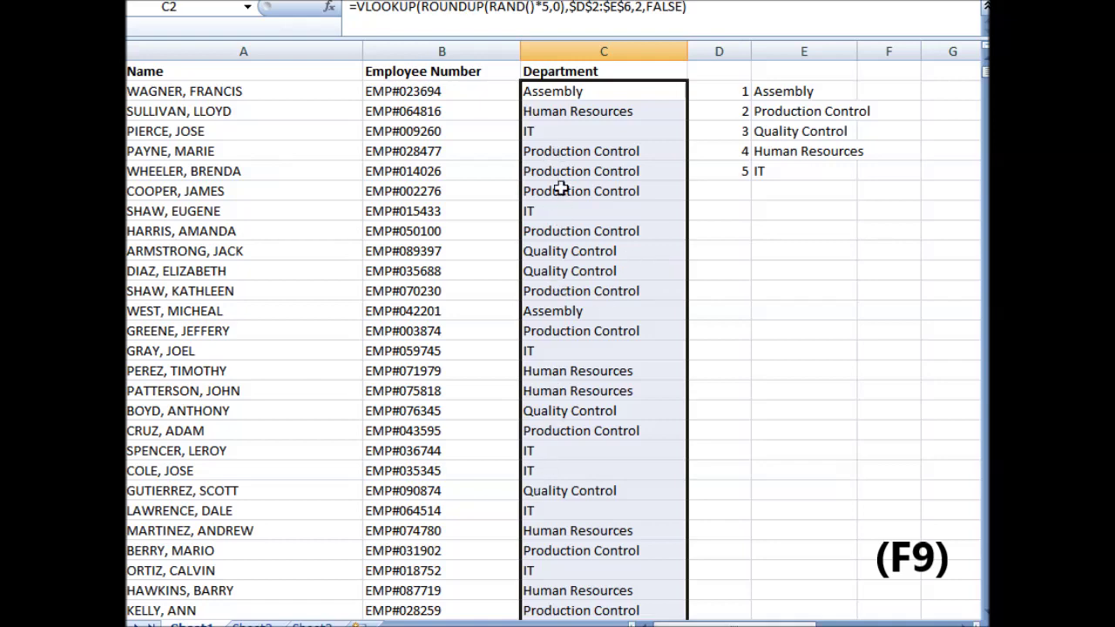
# - Copy column C and paste it back onto itself as values only
pyautogui.click(614, 53)
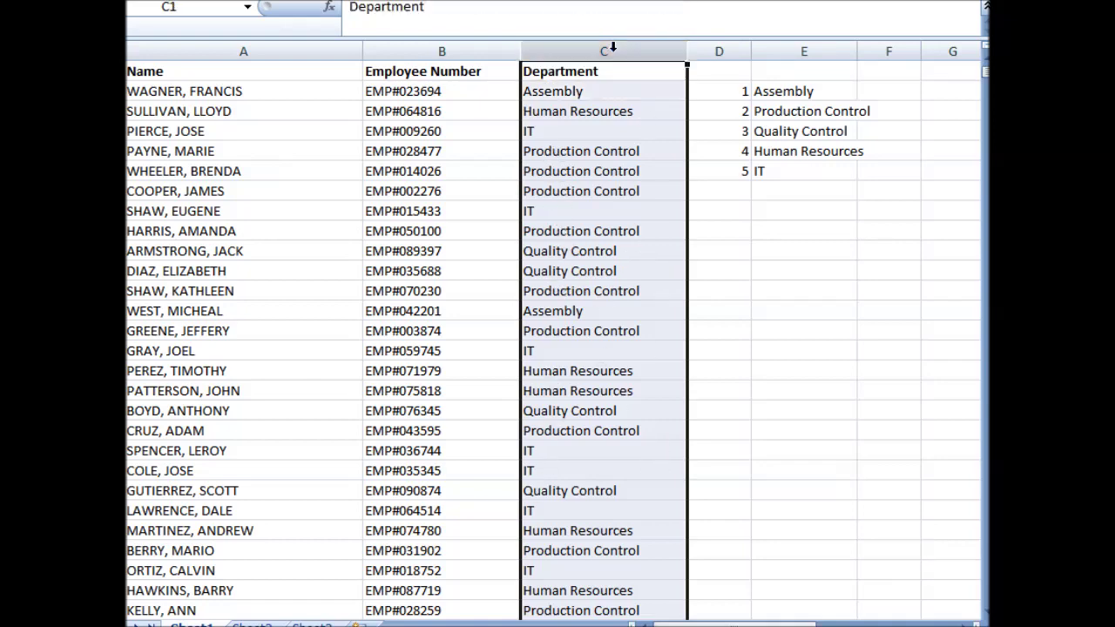
pyautogui.rightClick(614, 53)
pyautogui.click(653, 89)
pyautogui.rightClick(578, 57)
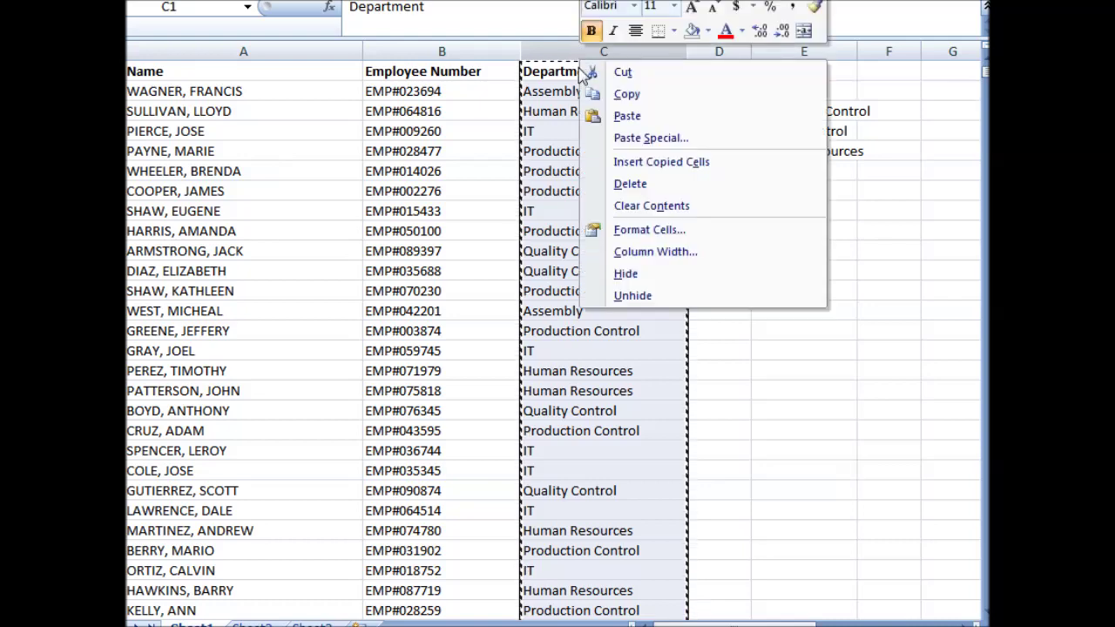
pyautogui.click(650, 138)
pyautogui.click(486, 57)
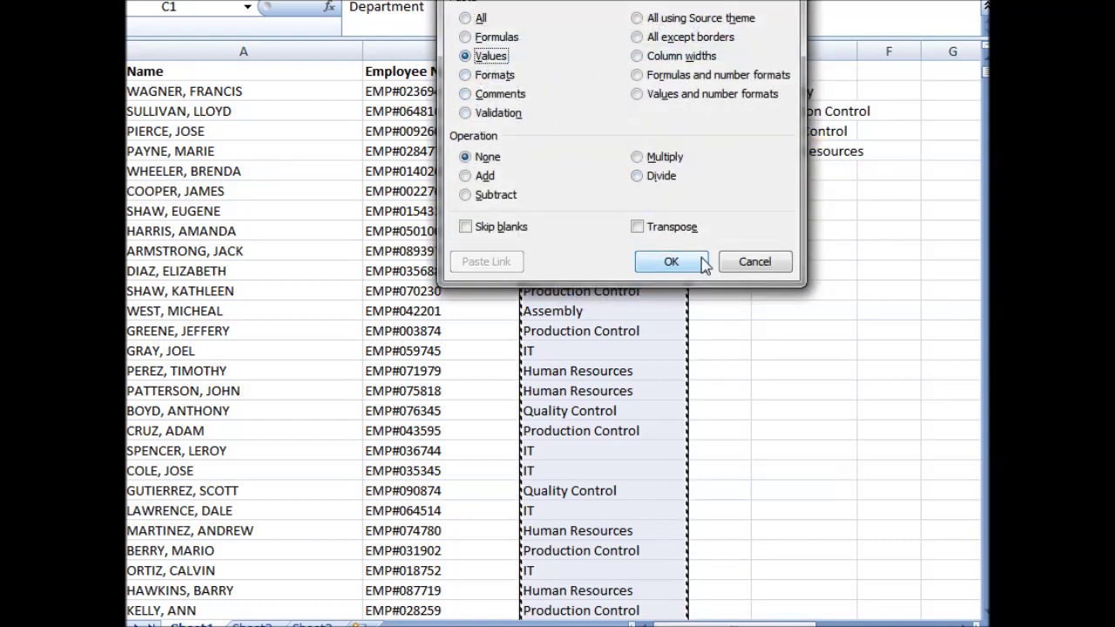
pyautogui.click(670, 259)
pyautogui.click(801, 323)
# - Delete the numbered department list in D2:E6
pyautogui.moveTo(719, 91); pyautogui.dragTo(795, 171)
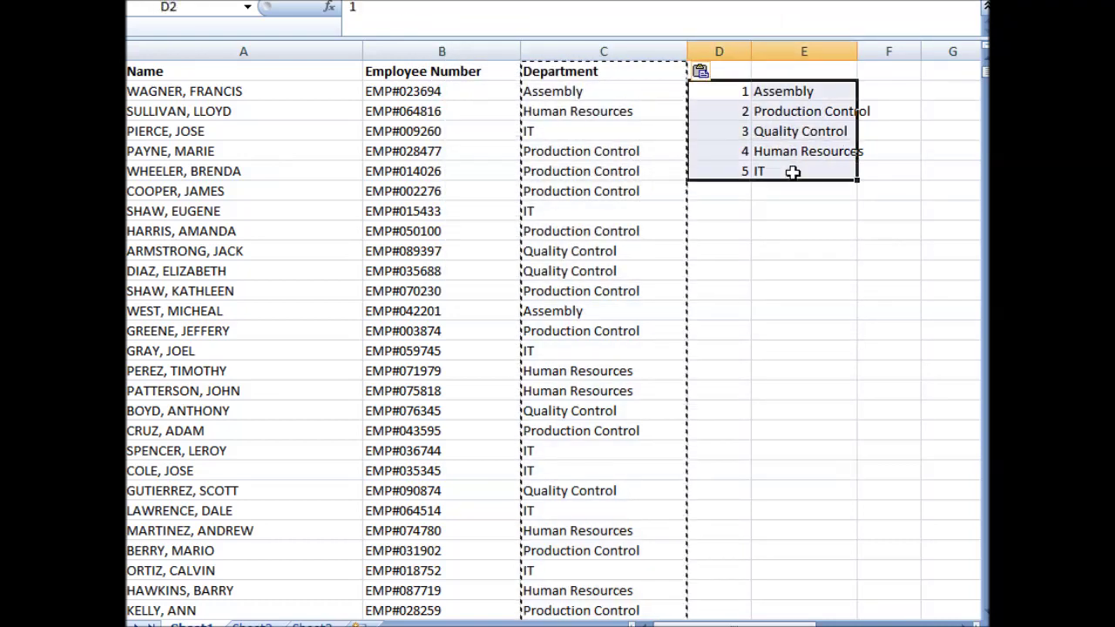
pyautogui.press('Delete')
pyautogui.click(800, 330)
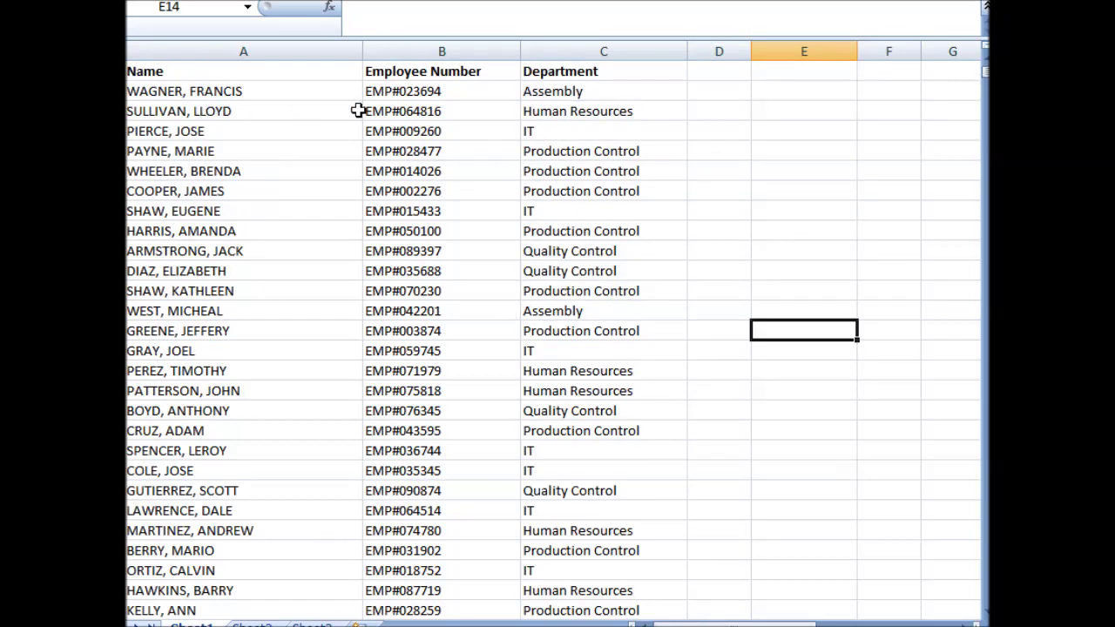
pyautogui.scroll(-2, 358, 436)
pyautogui.scroll(2, 340, 401)
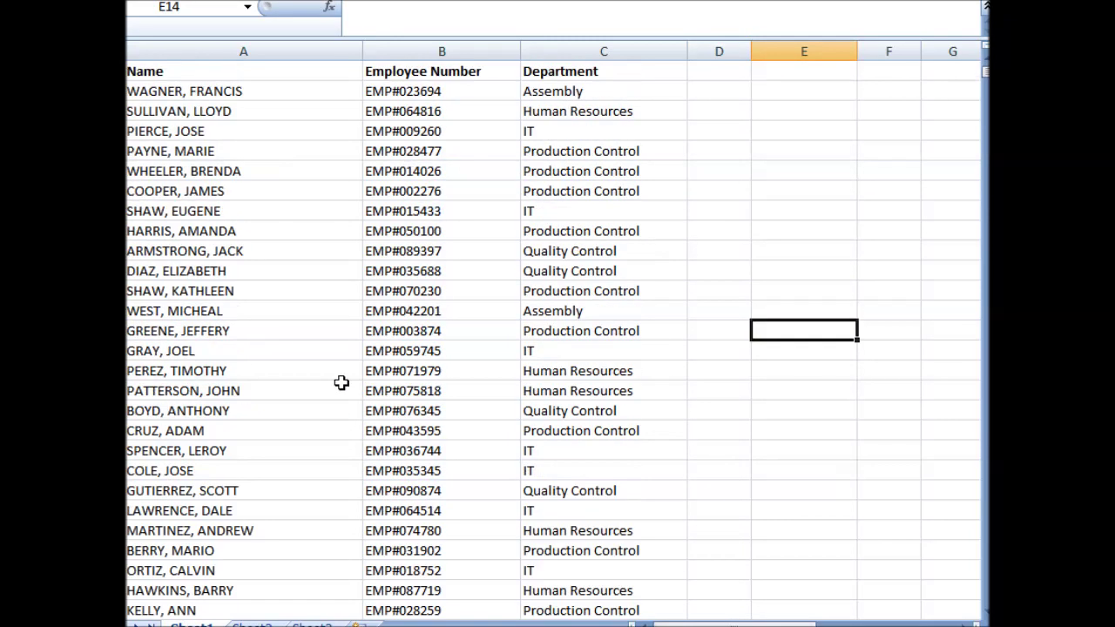